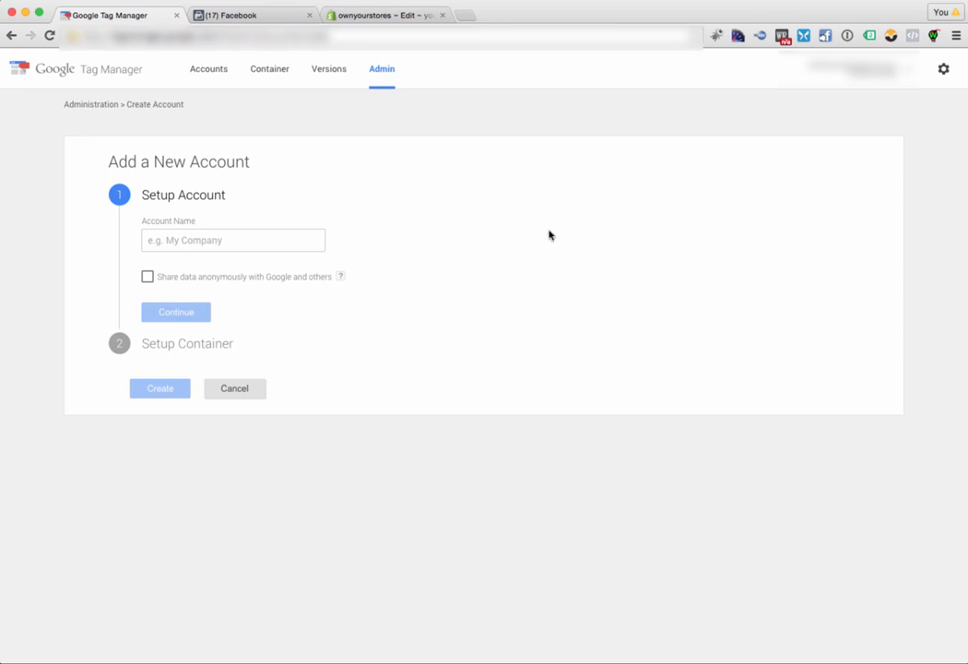
Name the account Test and the container ownyourstores.myshopify.com, pasted from the Shopify tab.
left_click(222, 242)
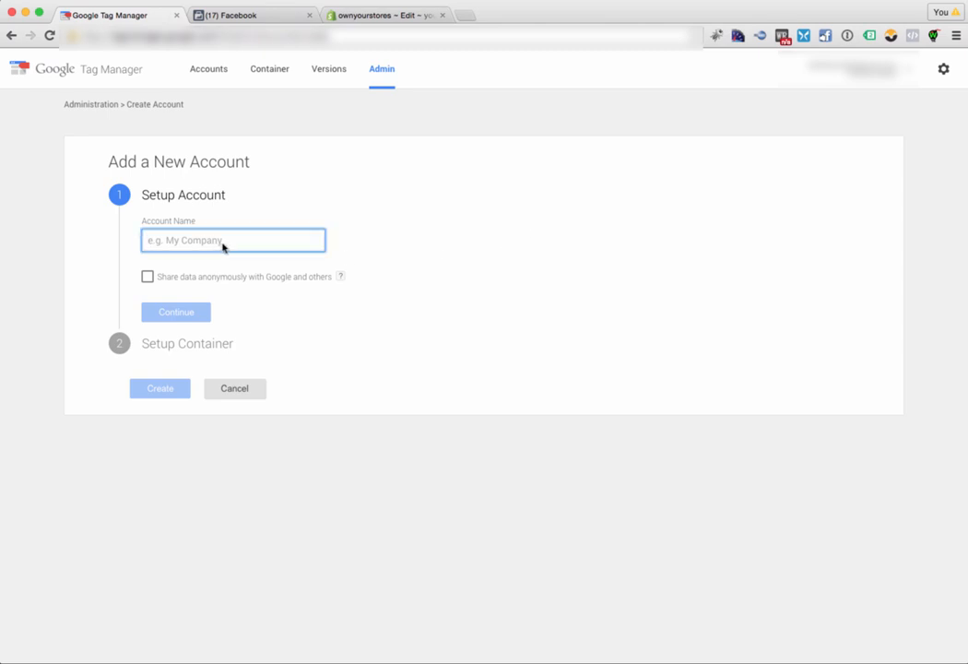
type("Test")
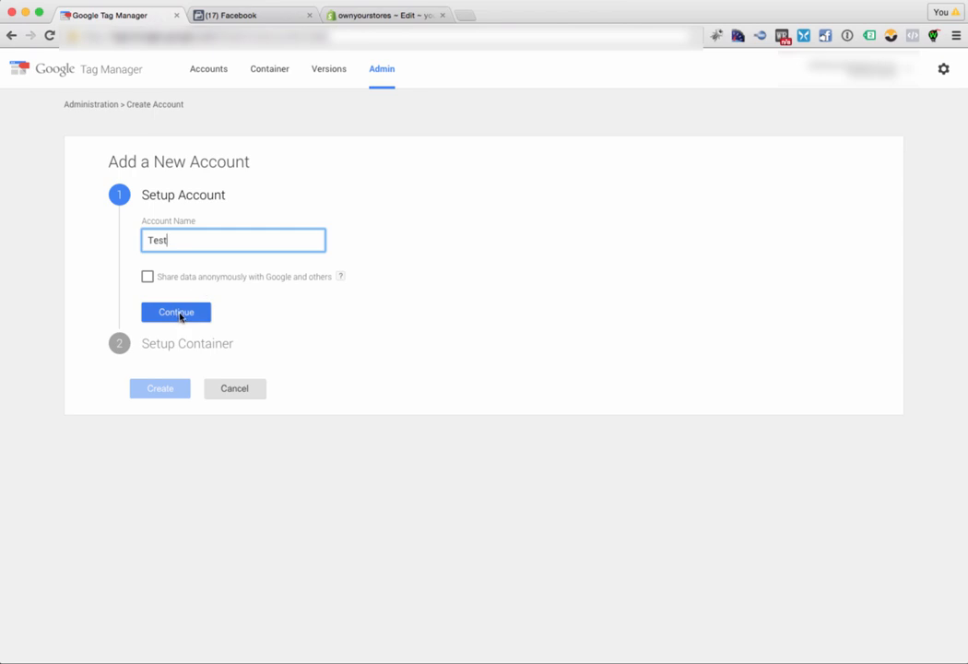
left_click(176, 312)
left_click(176, 297)
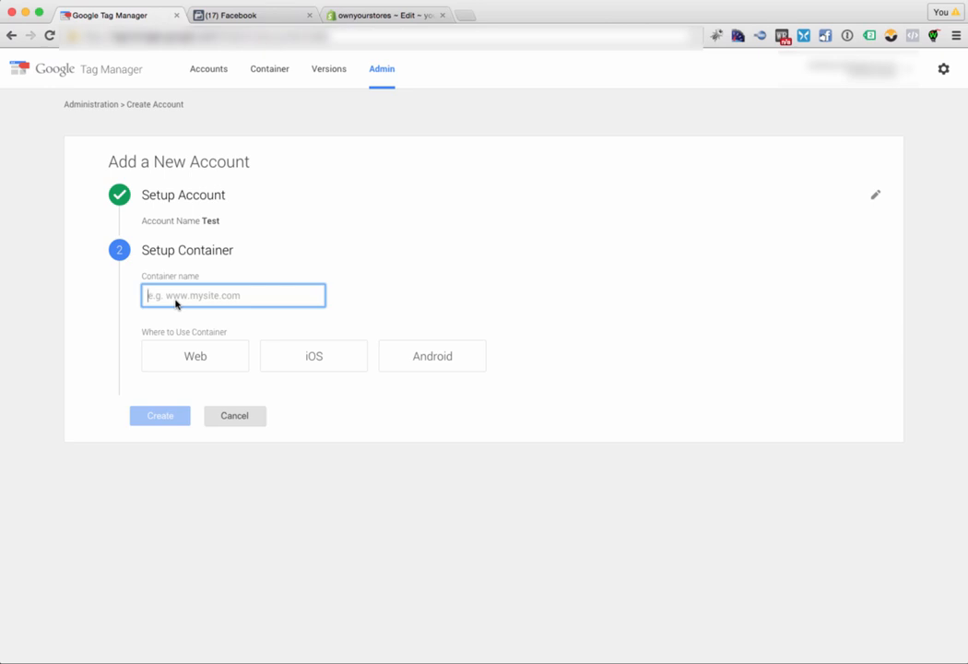
left_click(354, 15)
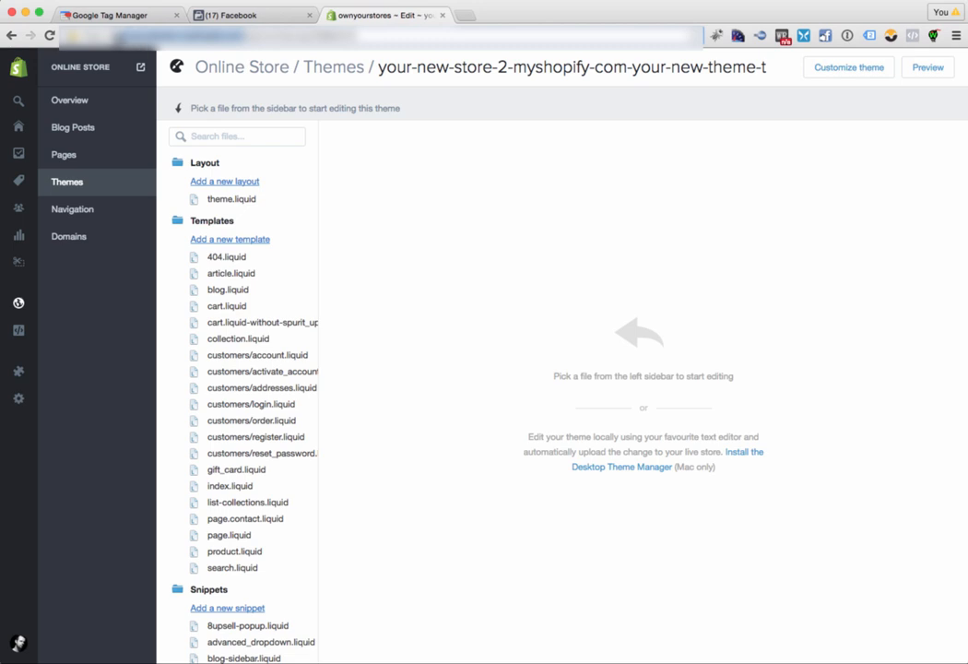
left_click(107, 15)
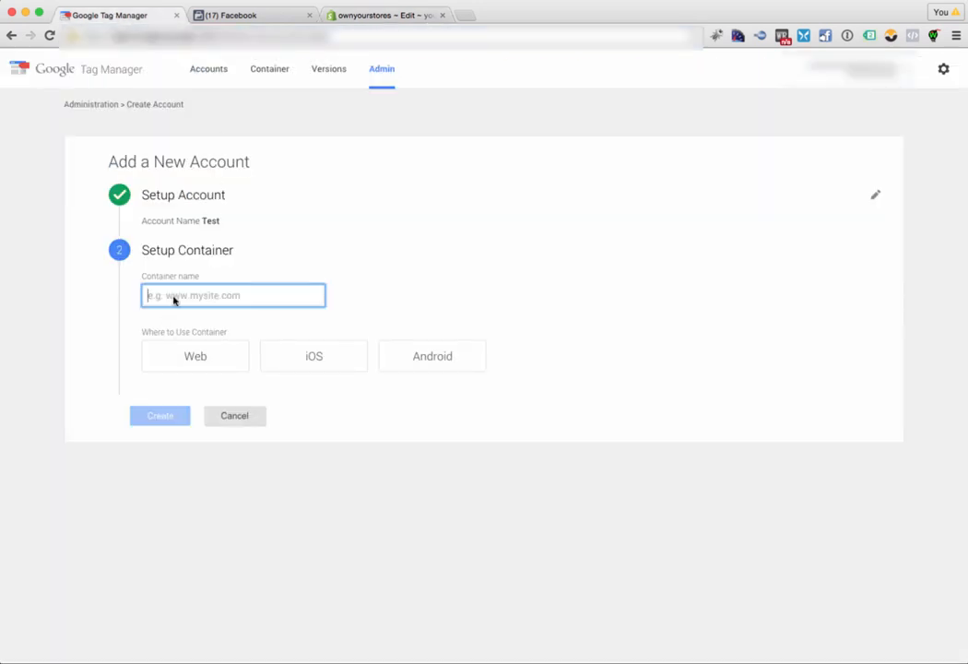
type("ownyourstores.myshopify.com")
Create the Web container, accept the terms and select the GTM install code.
left_click(196, 362)
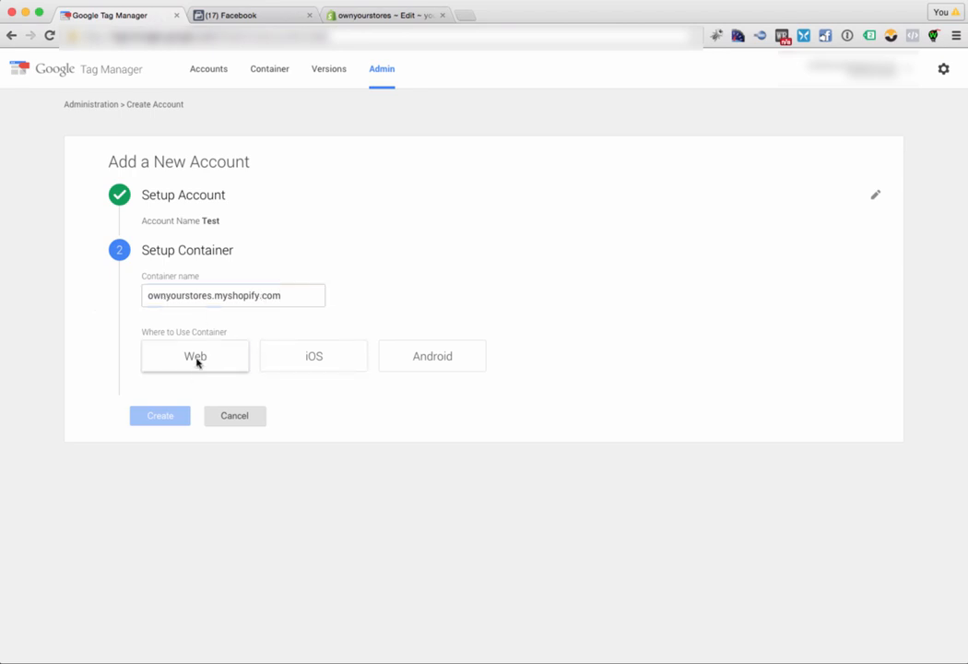
left_click(197, 362)
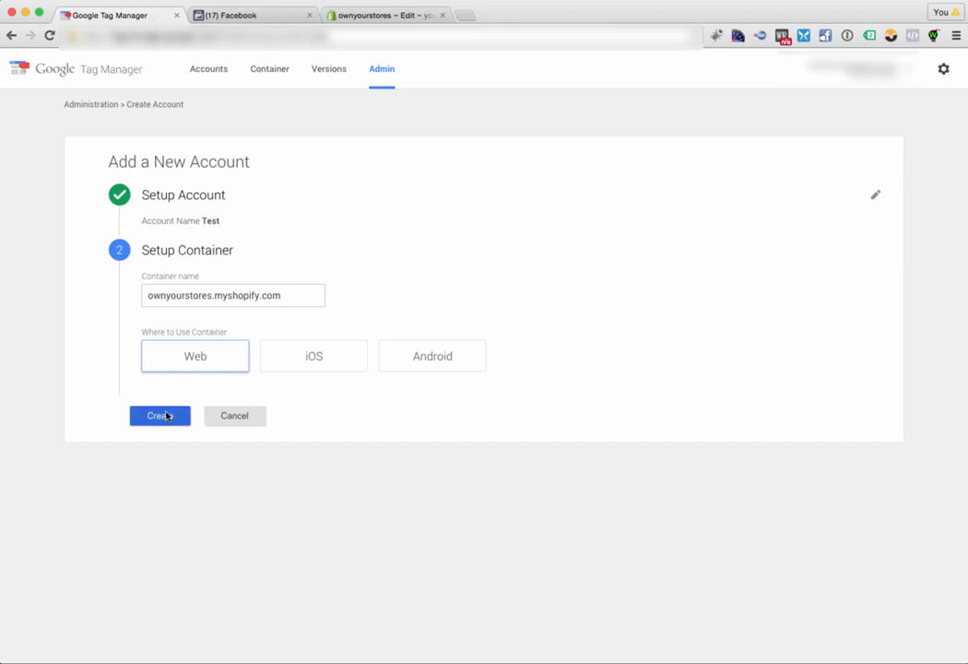
left_click(166, 416)
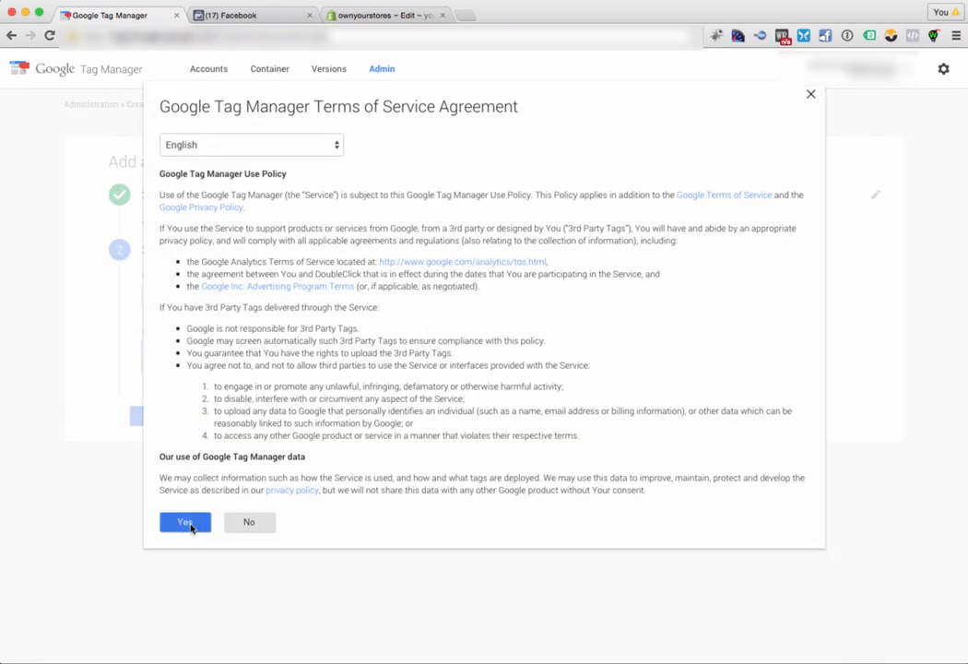
left_click(187, 525)
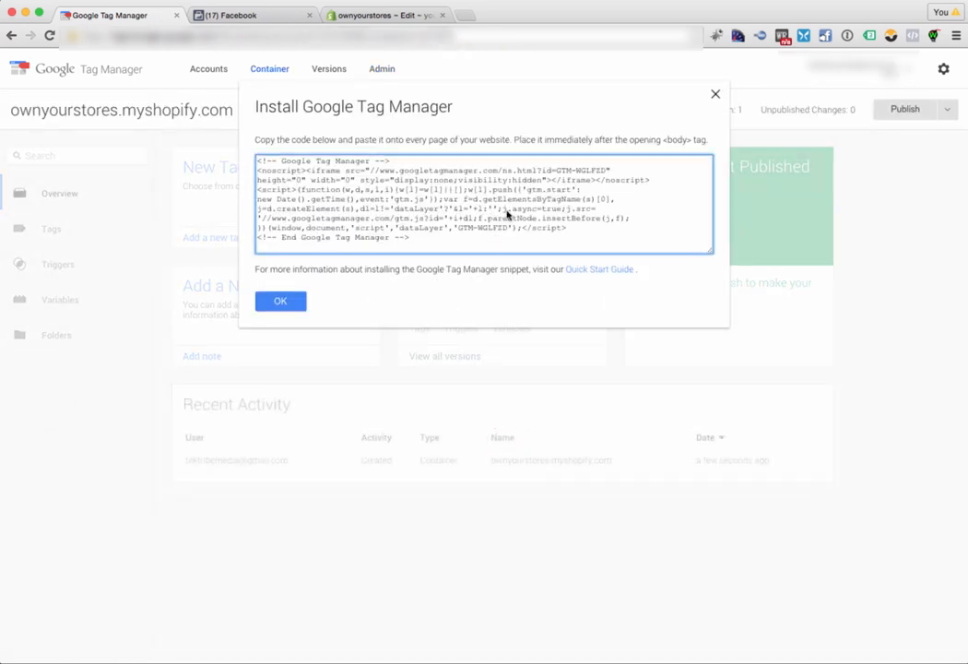
left_click(507, 215)
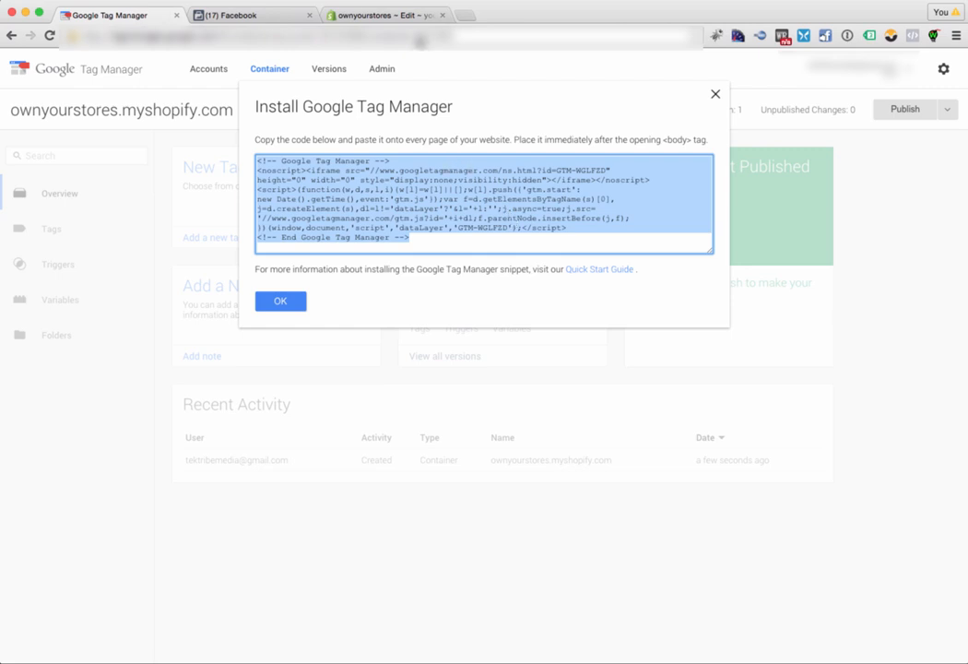
Create a new theme snippet named google-tag in the Shopify editor.
left_click(385, 16)
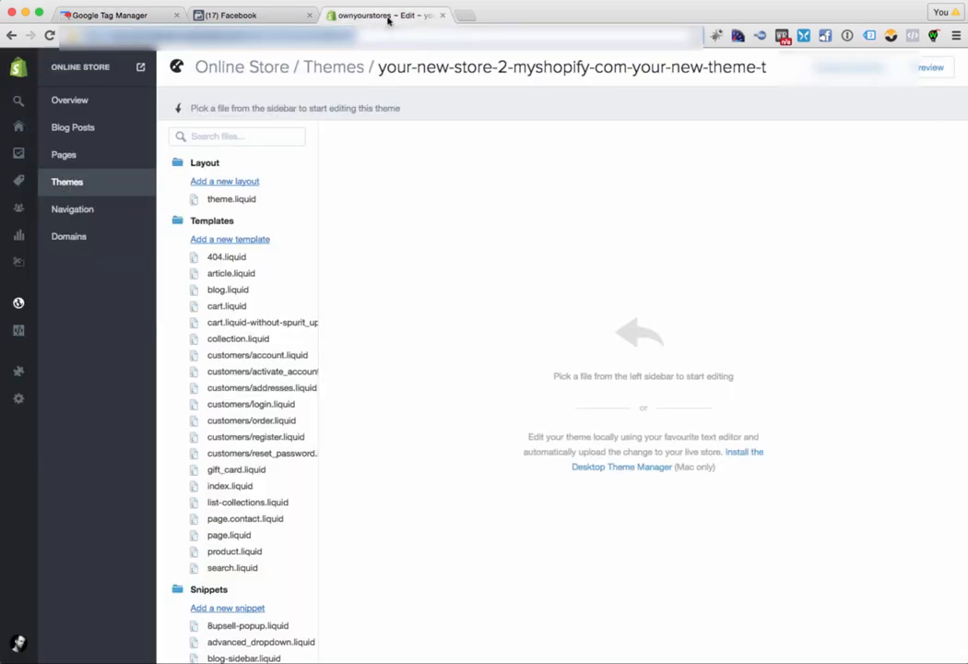
scroll(241, 491, "down", 3)
scroll(241, 490, "down", 2)
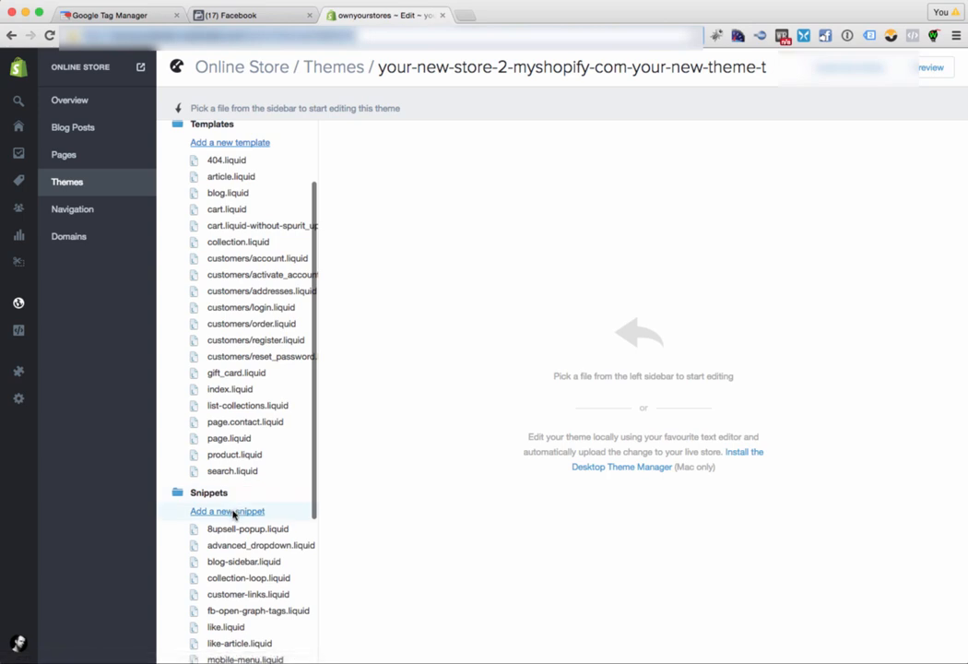
left_click(227, 512)
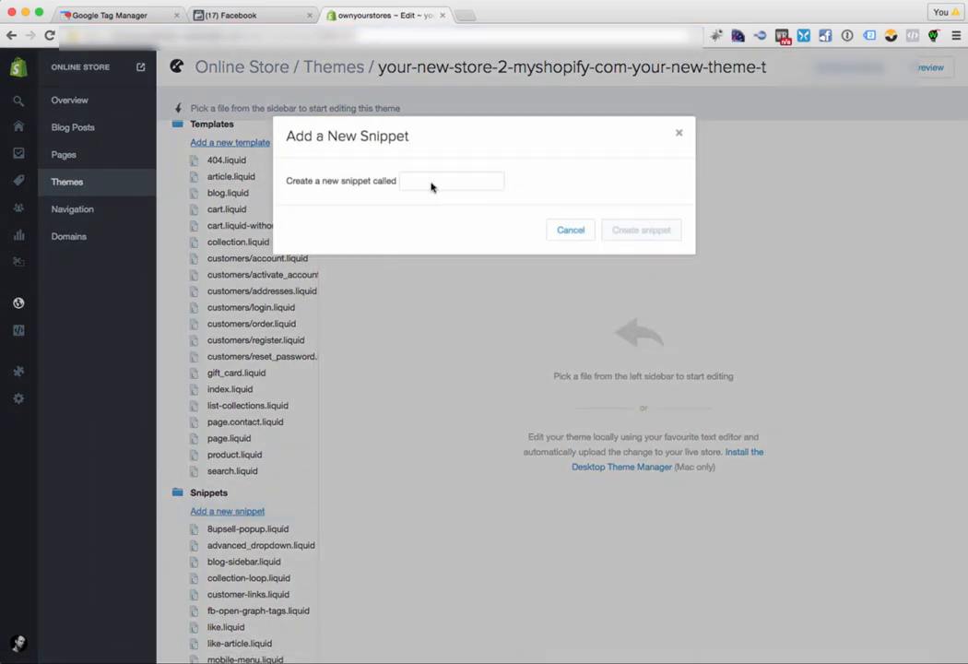
left_click(429, 182)
type("go")
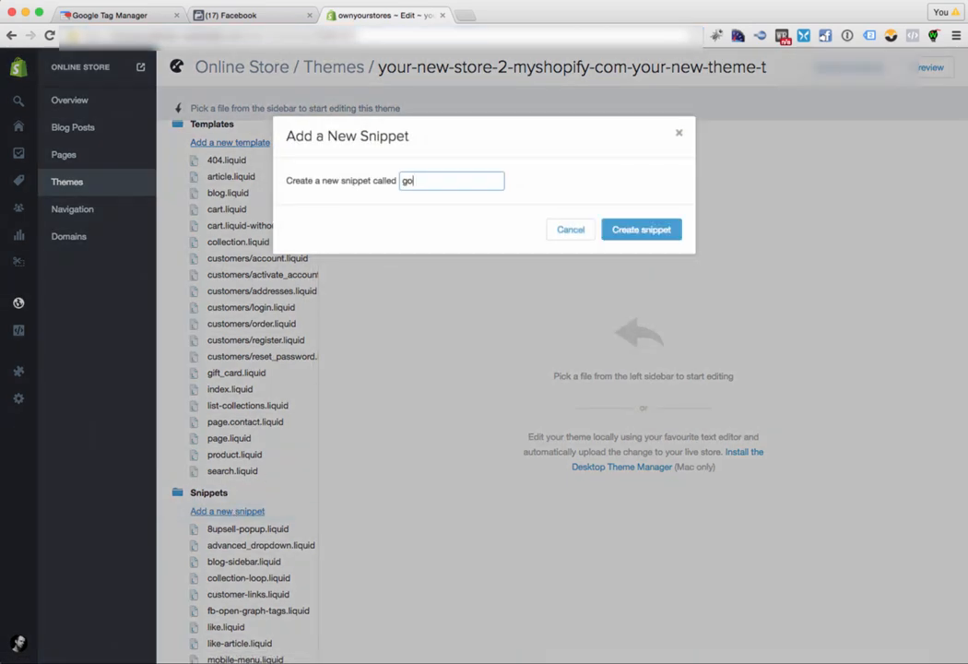
type("ogle-tag")
key("Return")
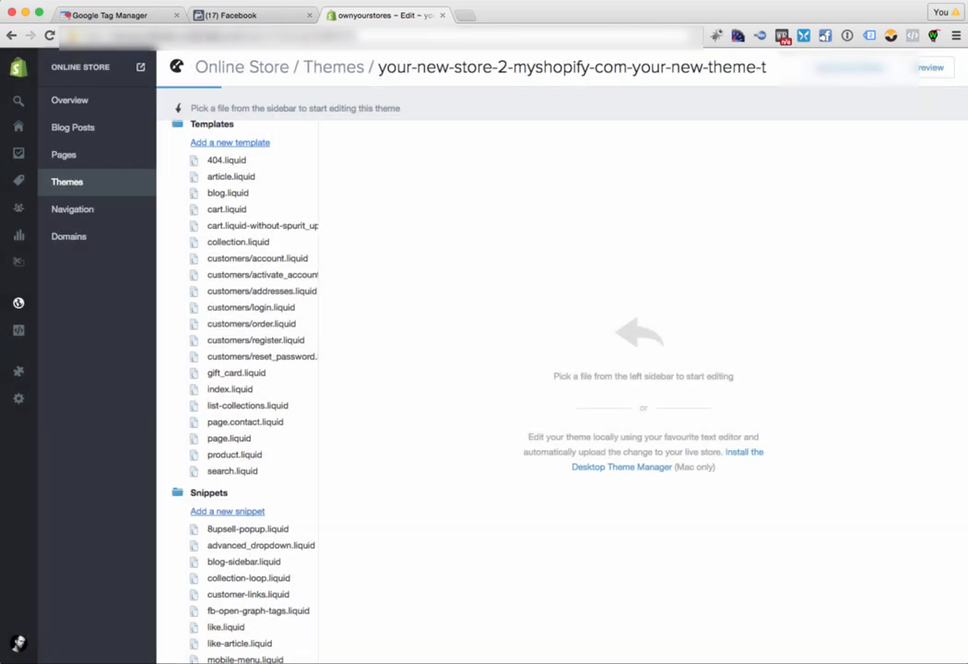
Paste the Tag Manager install code into google-tag.liquid and save it.
left_click(415, 188)
type("<!-- Google Tag Manager --> <noscript><iframe src=\"//www.googletagmanager.com/ns.html?id=GTM-WGLFZD\" height=\"0\" width=\"0\" style=\"display:none;visibility:hidden\"></iframe></noscript> <script>(function(w,d,s,l,i){w[l]=w[l]||[];w[l].push({'gtm.start': new Date().getTime(),event:'gtm.js'});var f=d.getElementsByTagName(s)[0], j=d.createElement(s),dl=l!='dataLayer'?'&l='+l:'';j.async=true;j.src= '//www.googletagmanager.com/gtm.js?id='+i+dl;f.parentNode.insertBefore(j,f); })(window,document,'script','dataLayer','GTM-WGLFZD');</script> <!-- End Google Tag Manager -->")
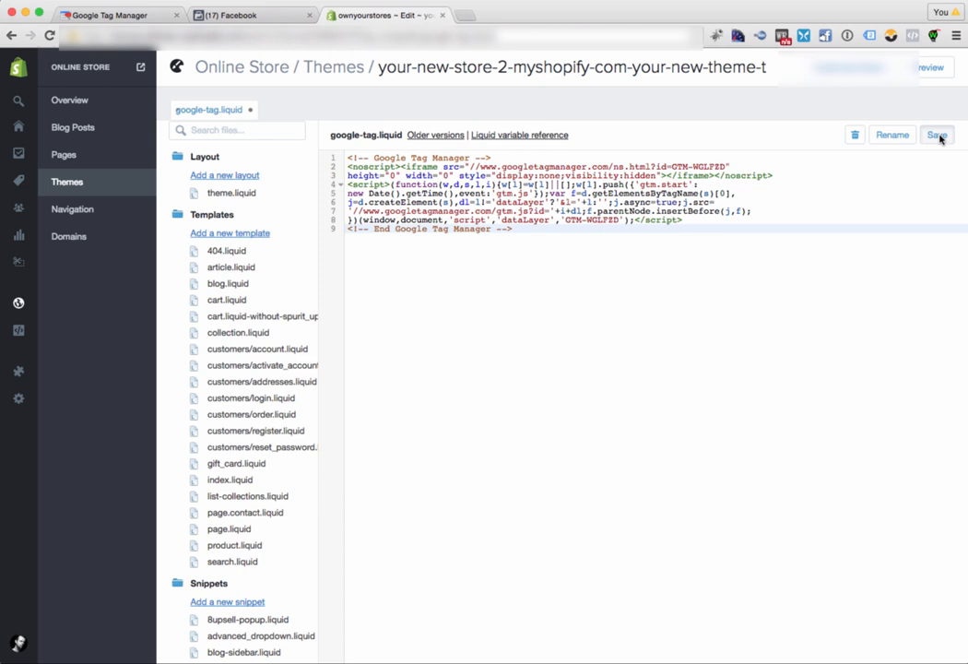
left_click(939, 136)
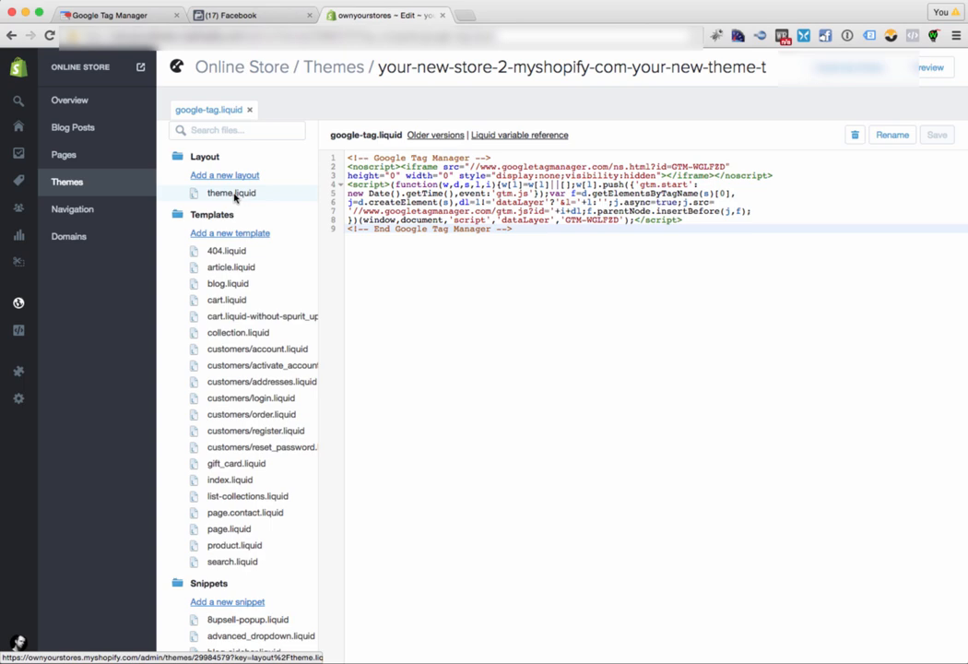
Add {% include 'google-tag' %} right after <body> in theme.liquid.
left_click(235, 194)
scroll(631, 285, "down", 3)
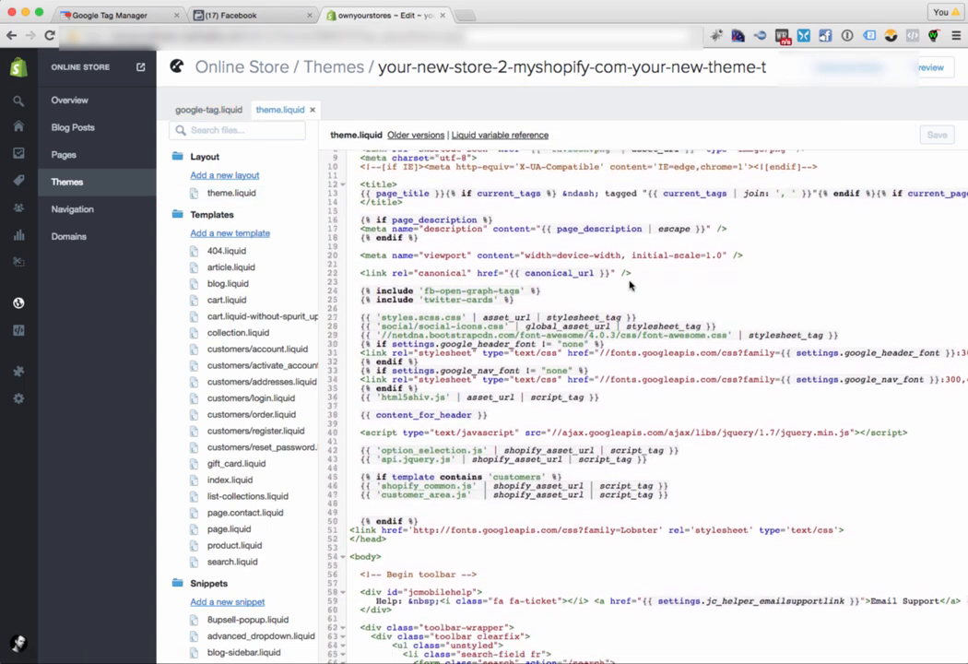
scroll(631, 285, "down", 4)
scroll(631, 285, "down", 1)
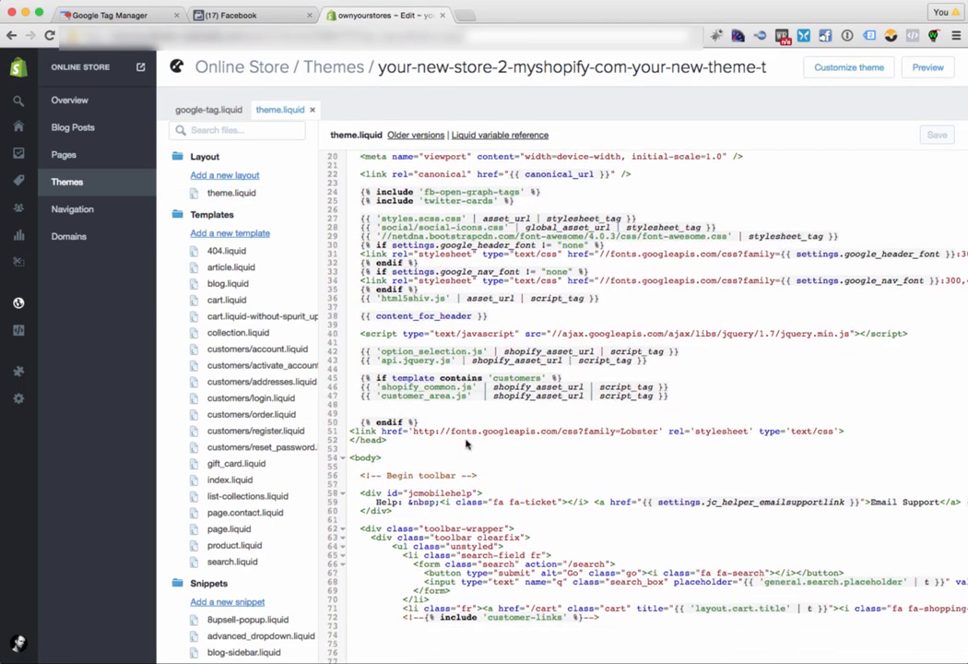
left_click(373, 468)
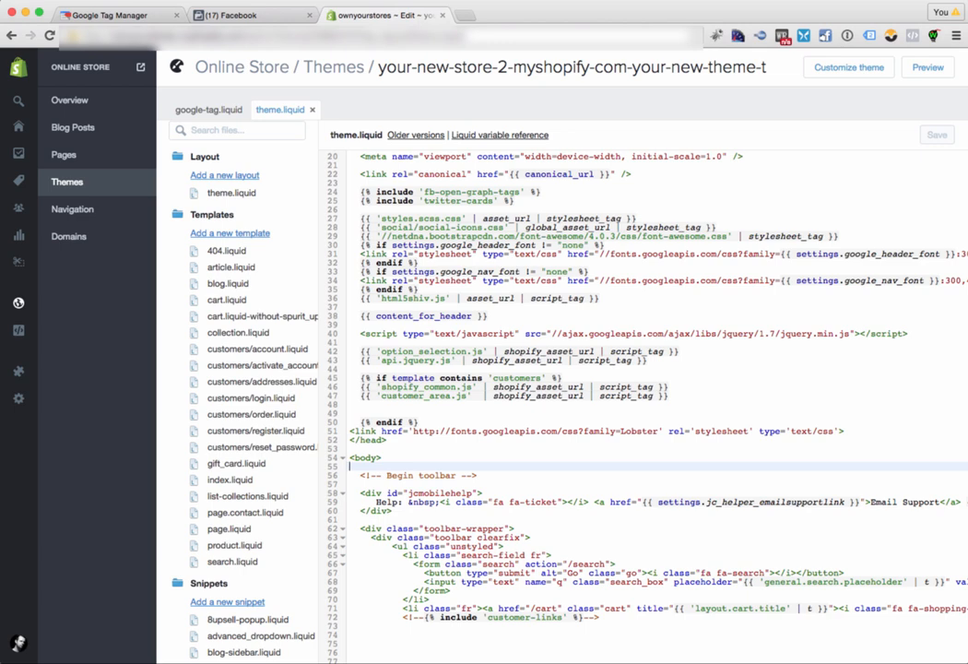
type("{")
type("% include ")
type("'google-tag'")
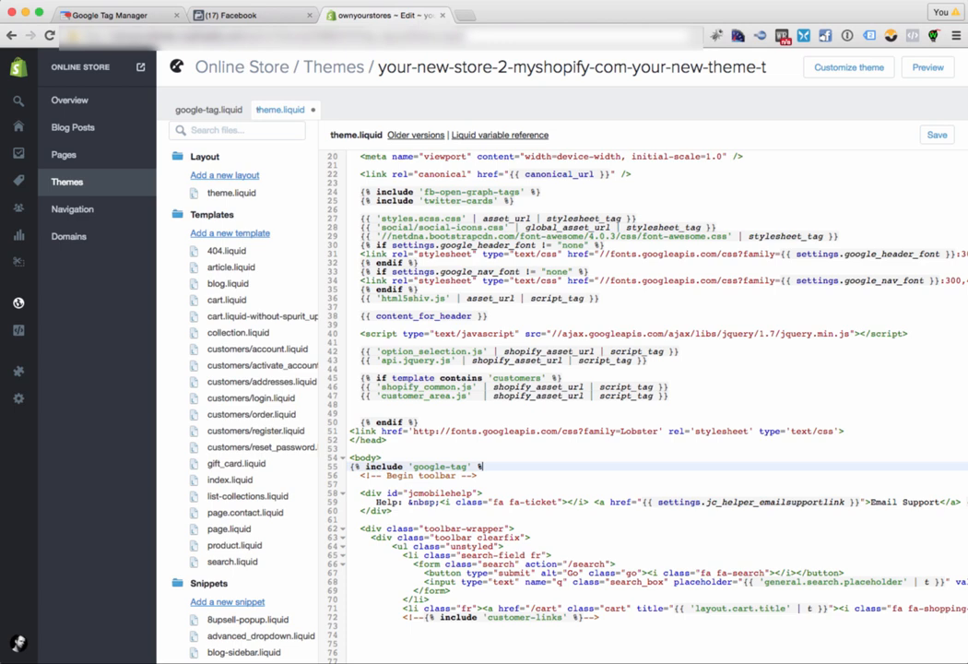
type(" %}")
left_click(536, 479)
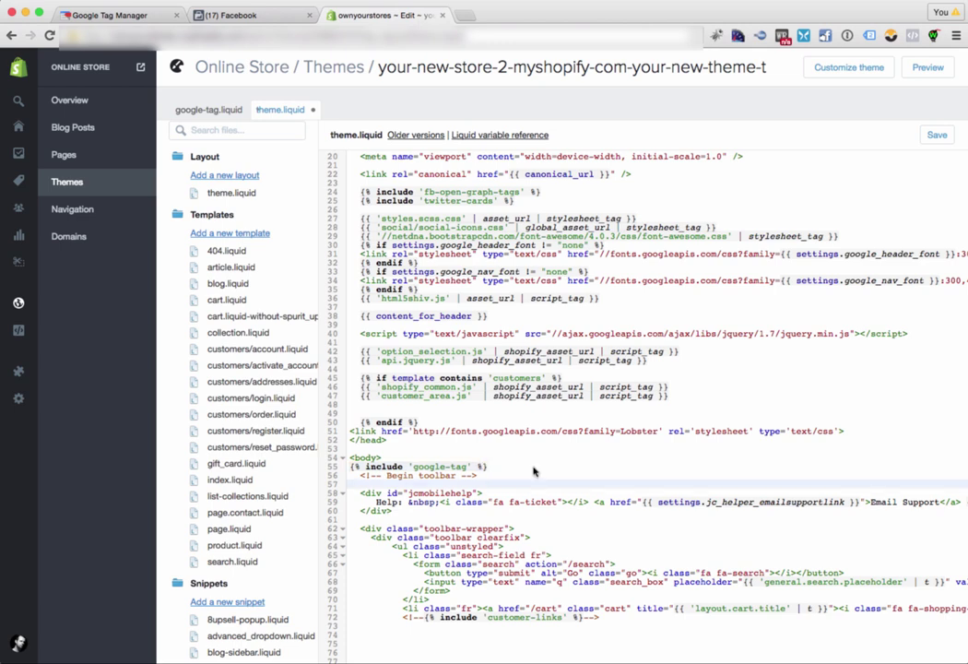
Save theme.liquid, return to Tag Manager and dismiss the install-code notice.
left_click(939, 137)
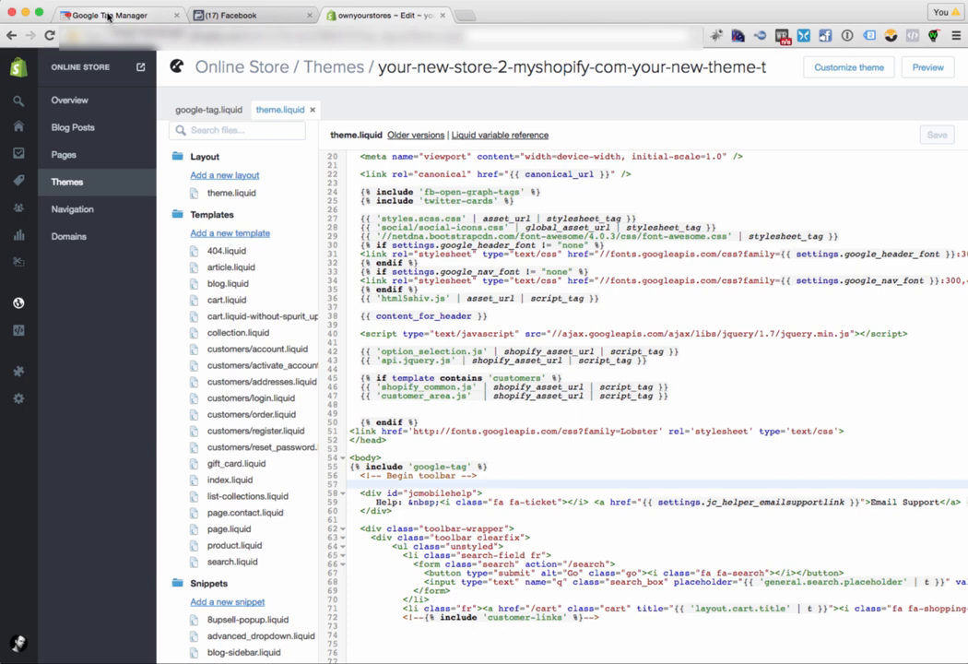
left_click(107, 17)
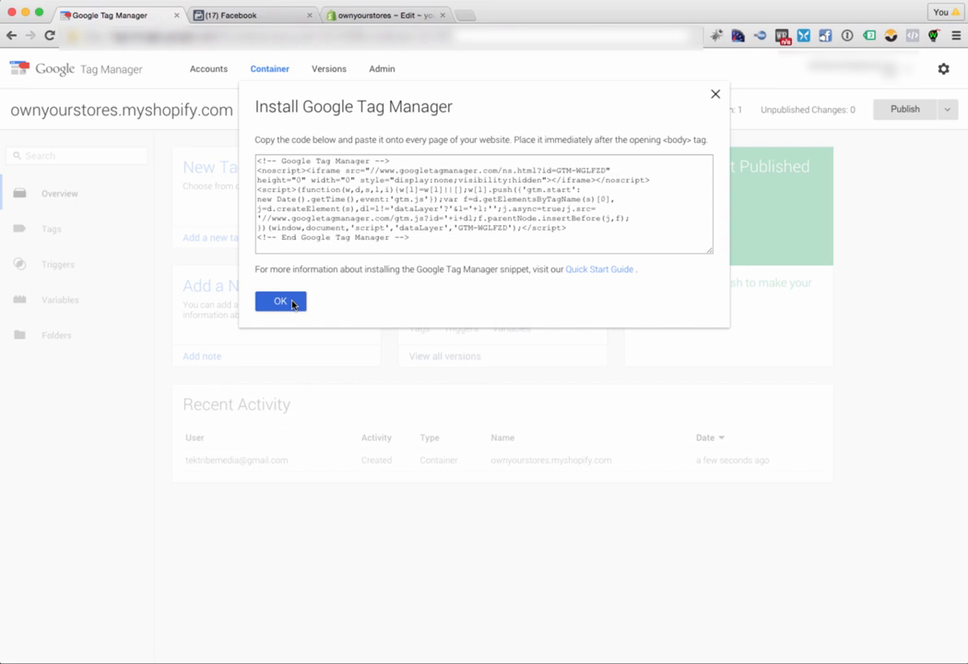
left_click(294, 303)
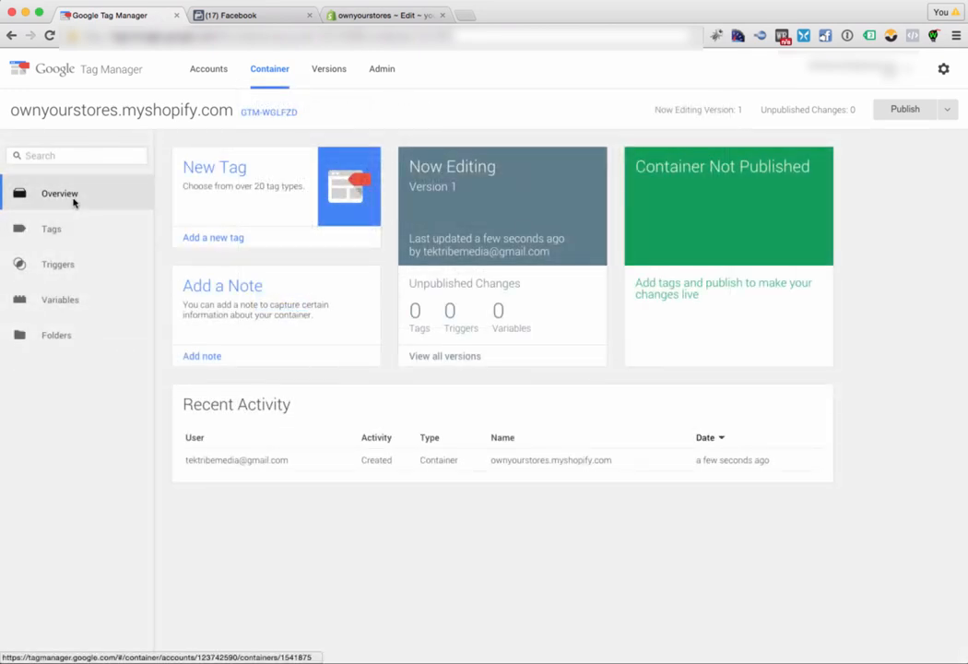
Create a Custom HTML tag and rename it FB Custom Audience Pixel.
left_click(51, 228)
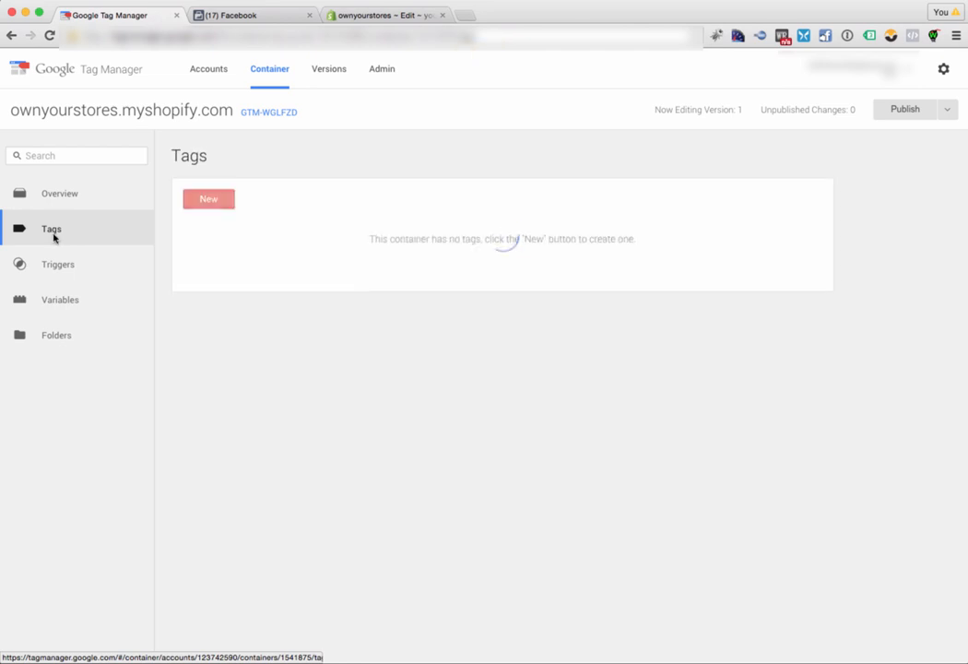
left_click(209, 200)
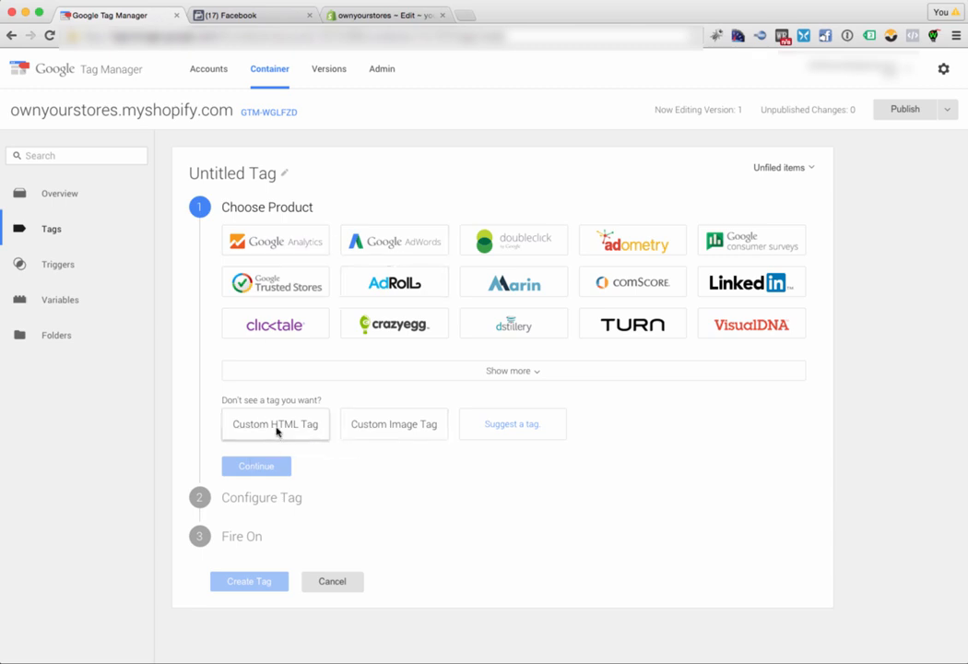
left_click(277, 431)
left_click(242, 175)
double_click(243, 175)
type("F")
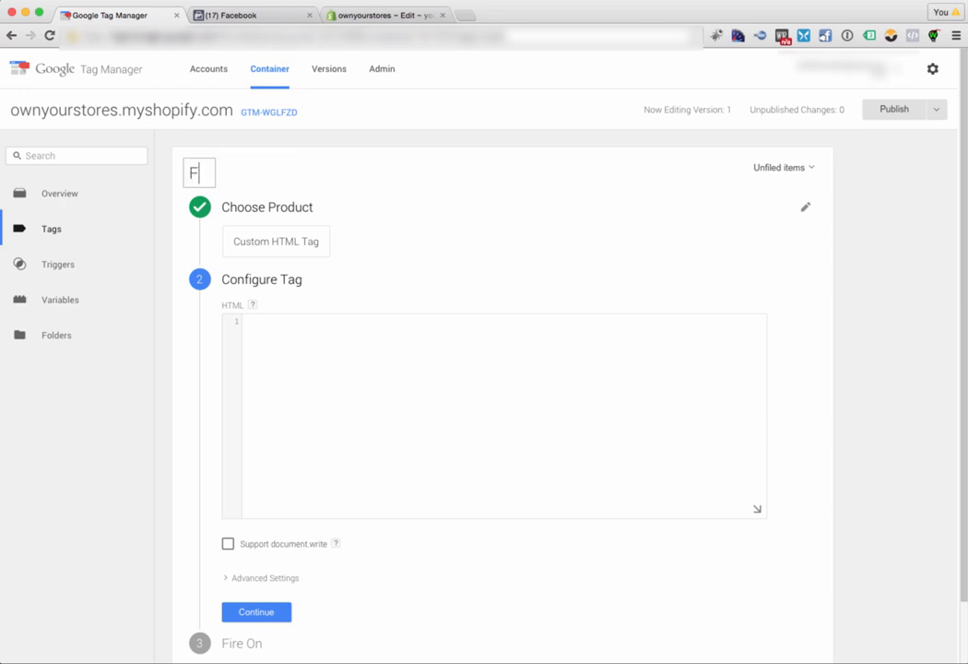
type("B Custom Audience Pixel")
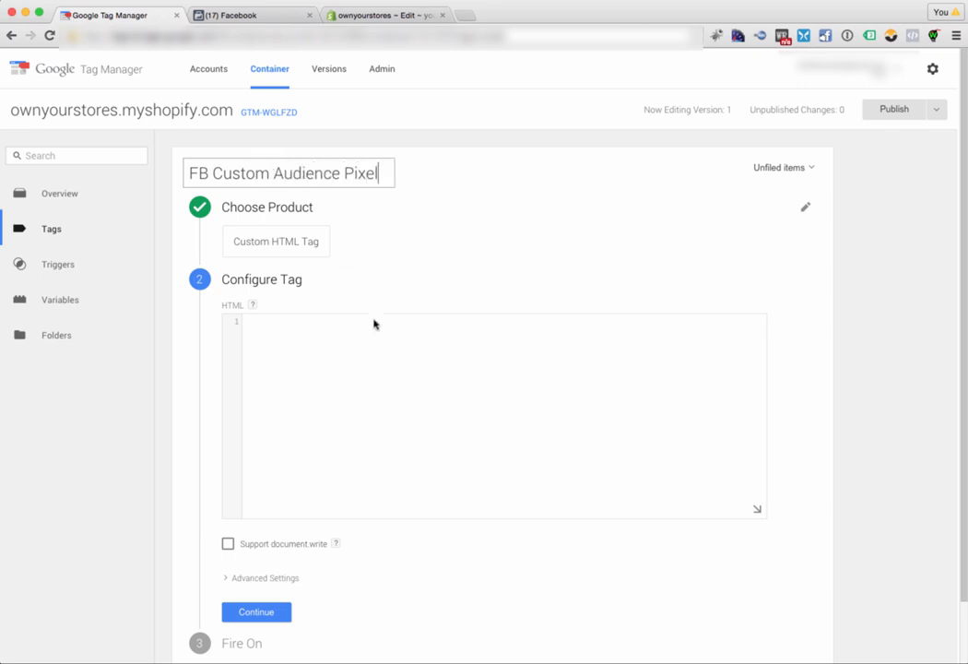
left_click(375, 328)
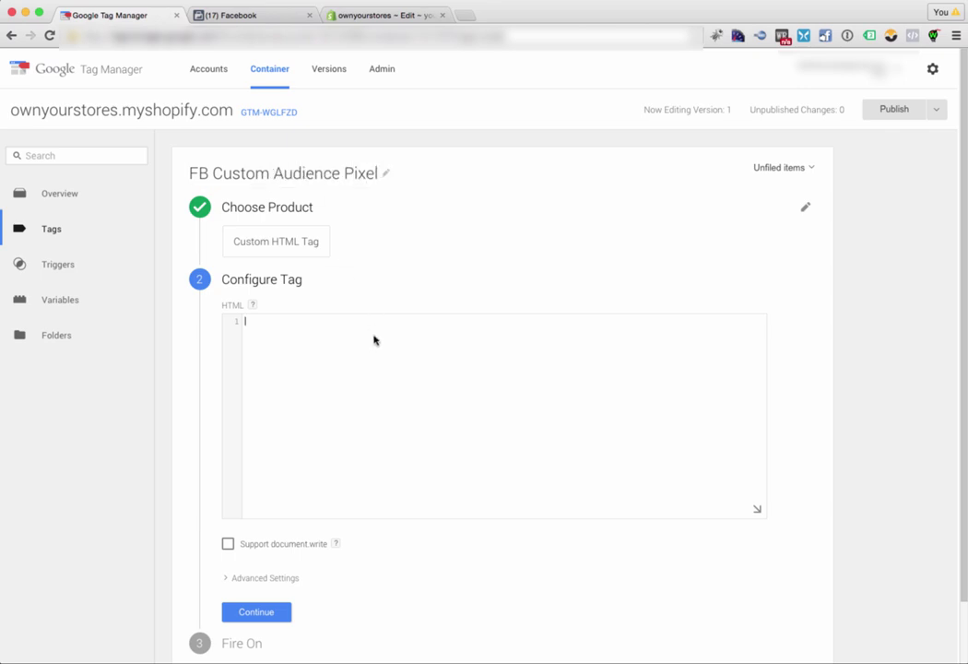
Copy the Default Pixel's base code from Facebook via Actions > View Pixel Code.
left_click(231, 16)
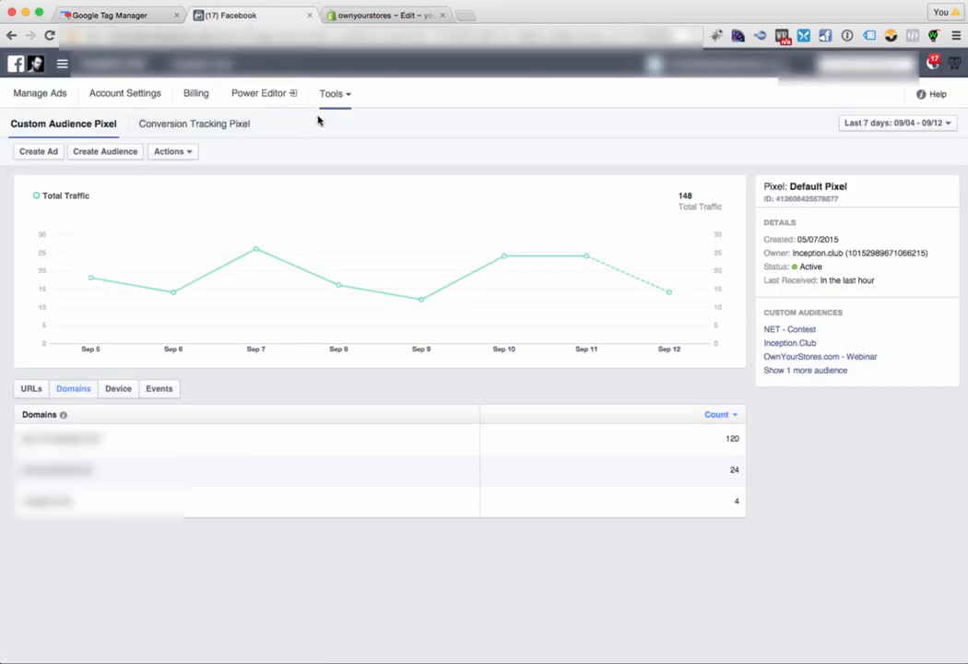
left_click(174, 152)
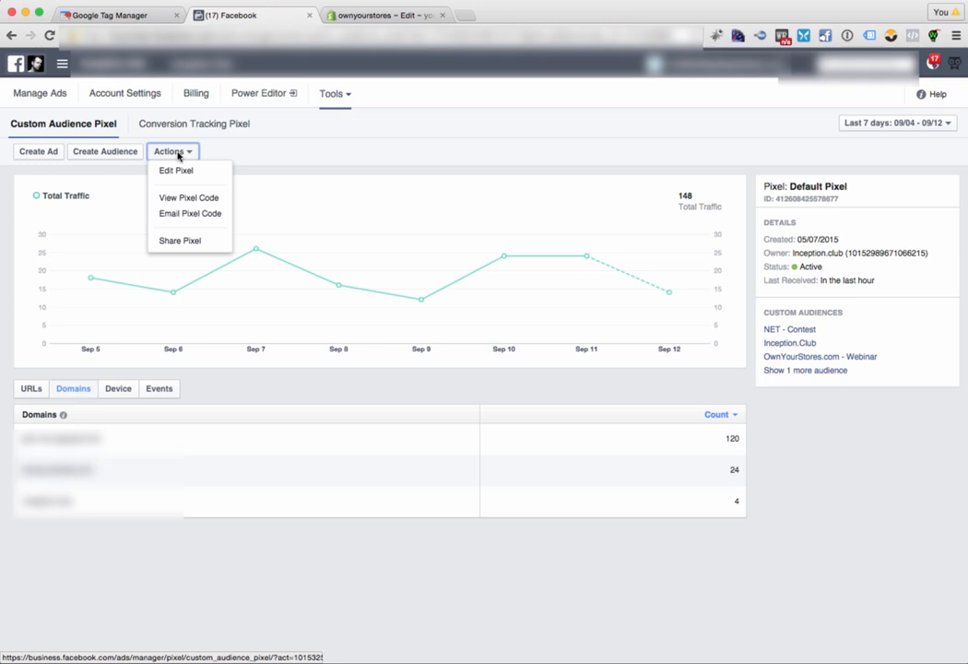
left_click(188, 198)
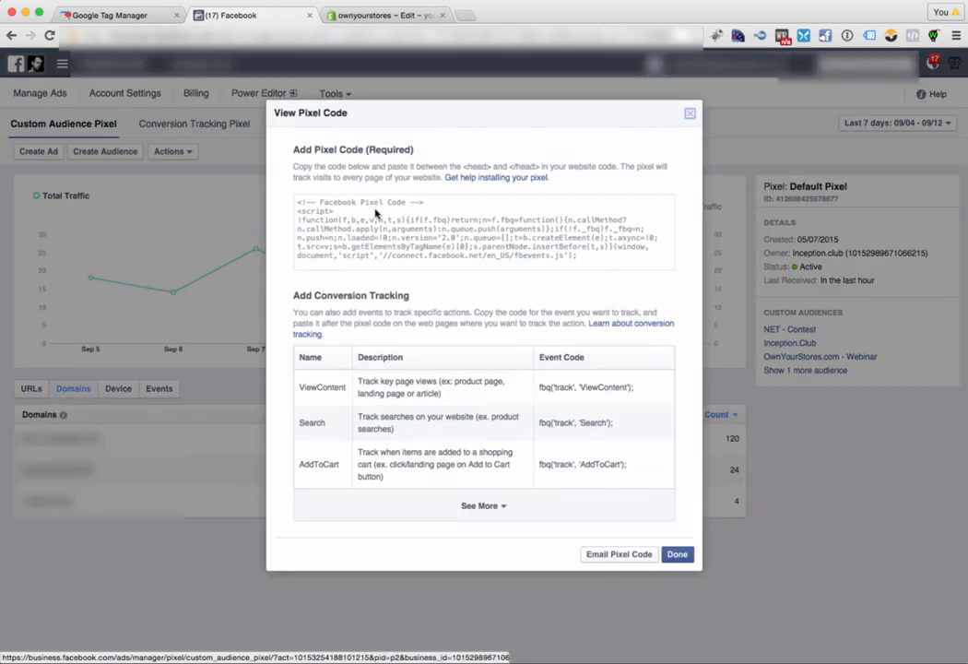
left_click(424, 231)
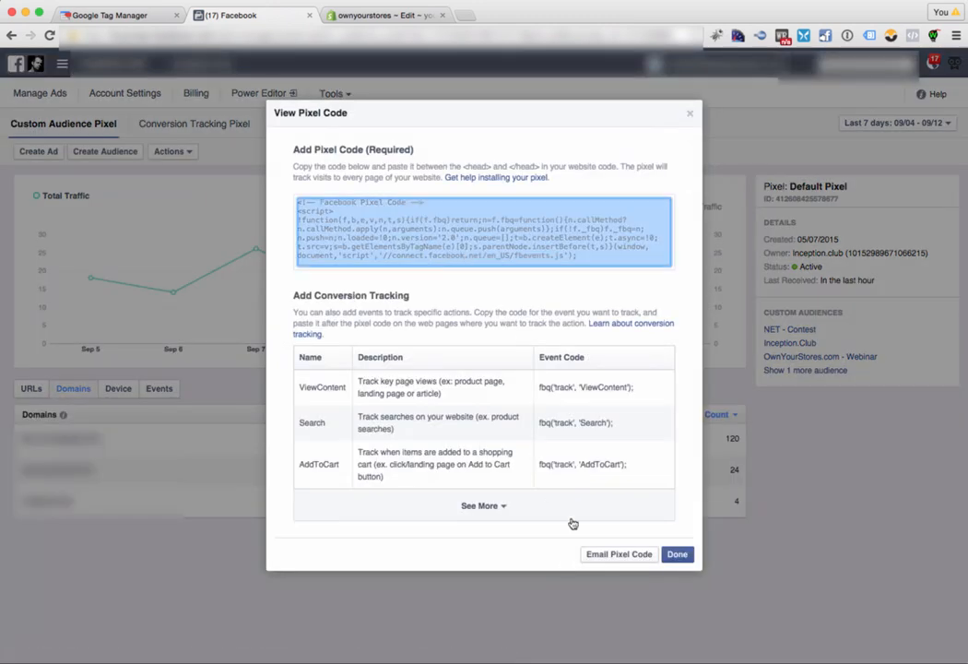
key("super+c")
left_click(689, 112)
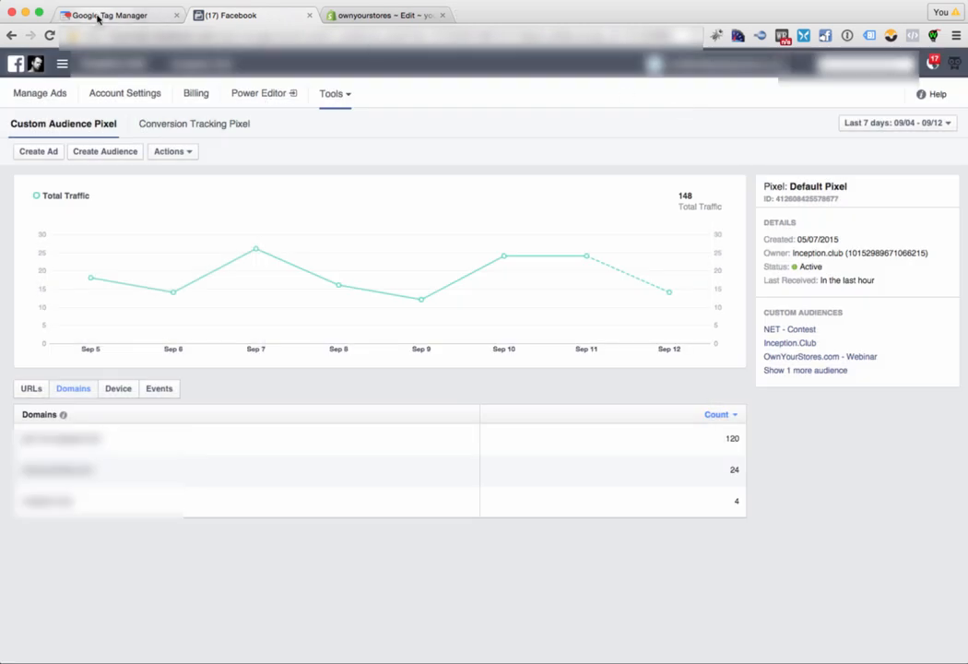
left_click(109, 15)
Paste the pixel code into the tag's HTML and set Tag firing priority to 9.
left_click(341, 360)
key("super+v")
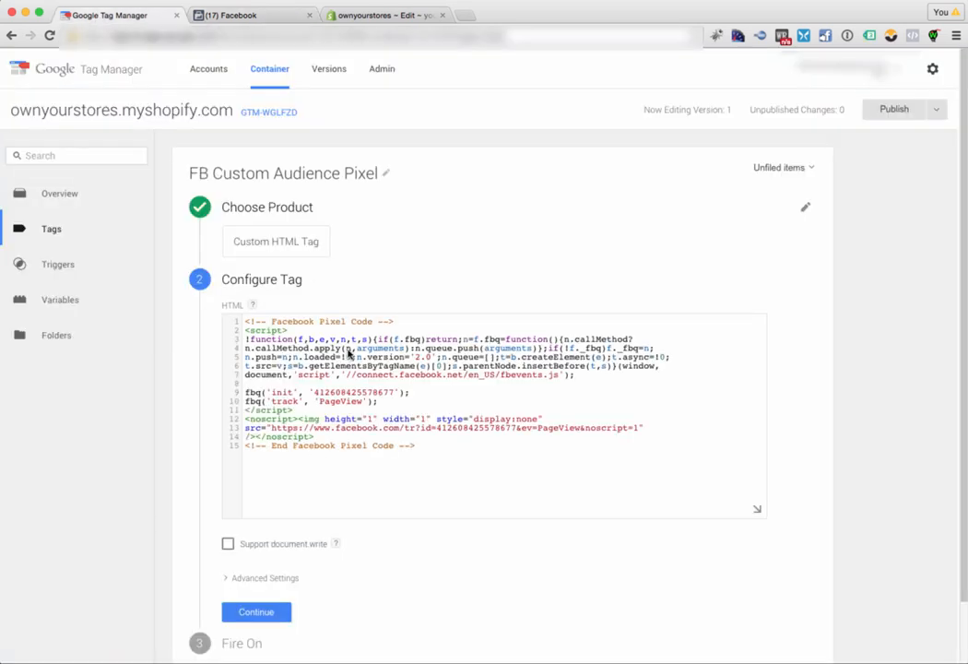
scroll(349, 356, "down", 3)
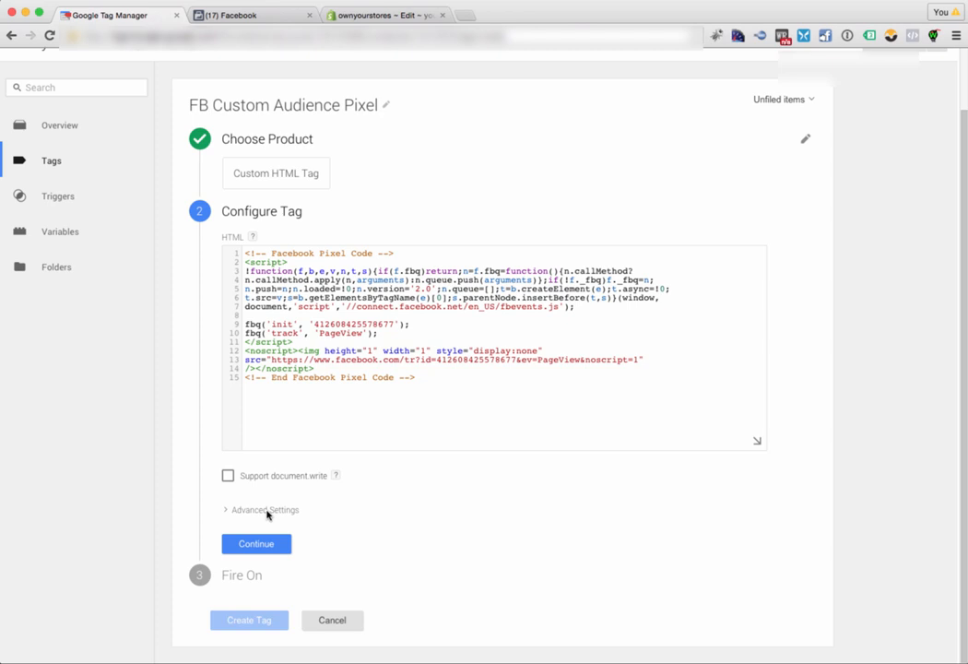
left_click(268, 510)
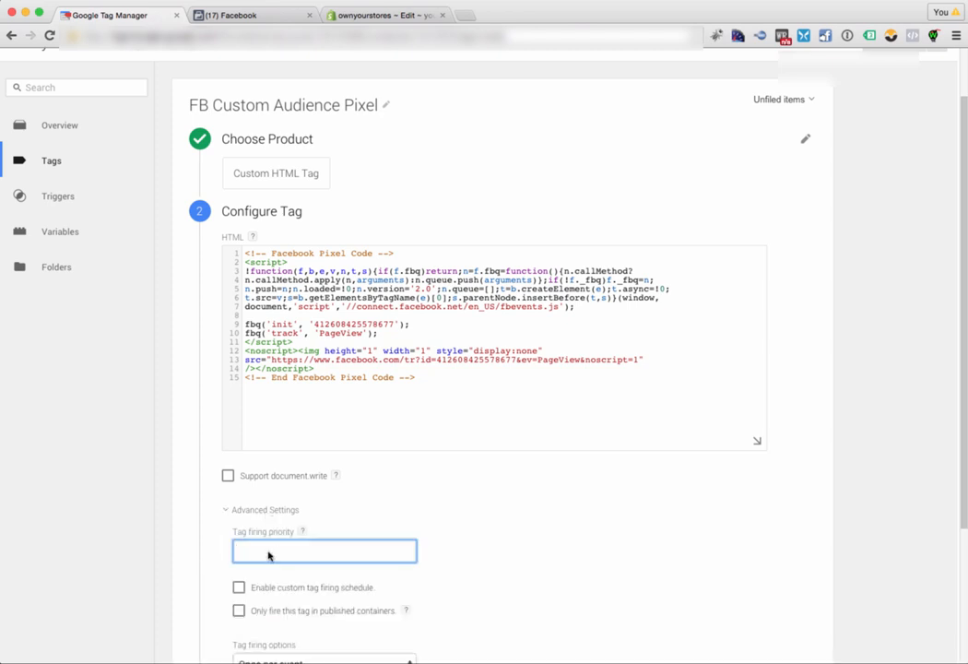
type("9")
left_click(489, 526)
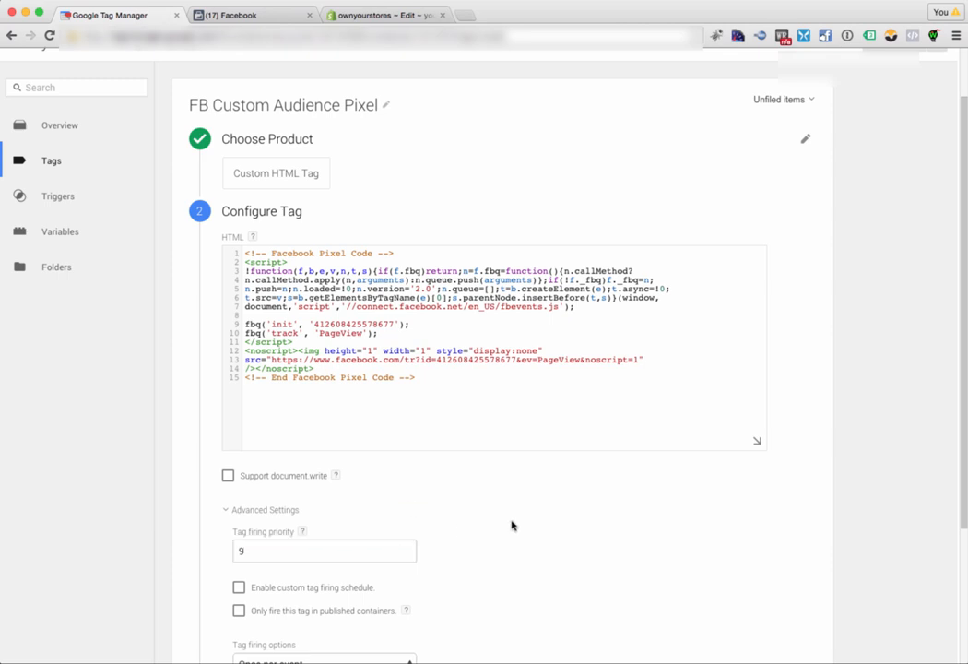
scroll(516, 516, "down", 3)
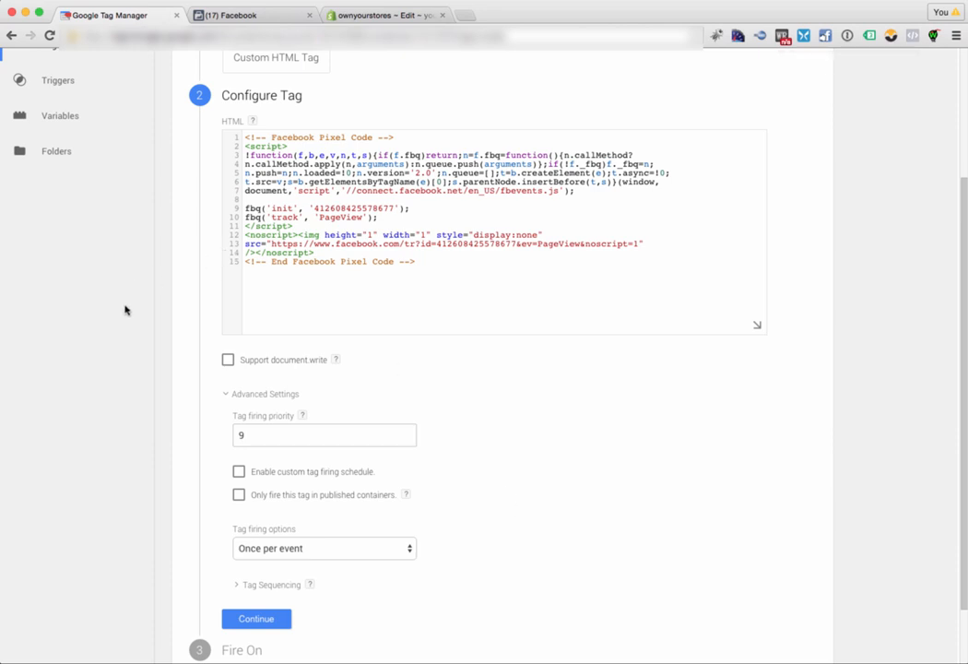
scroll(433, 517, "down", 2)
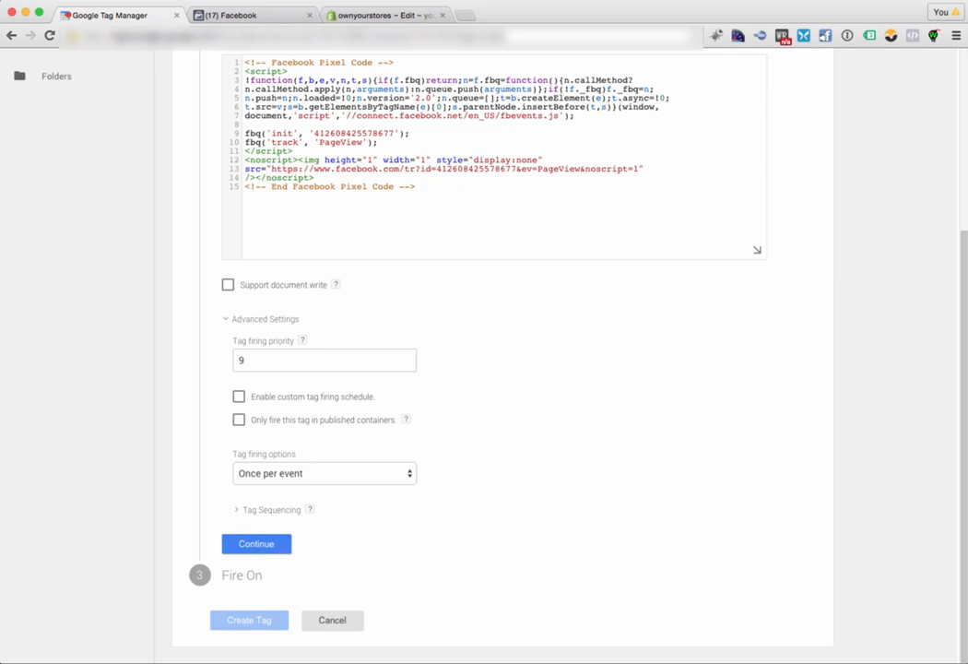
Select the dataLayer fbLoaded snippet in Dreamweaver and return to the tag's HTML.
key("super+Tab")
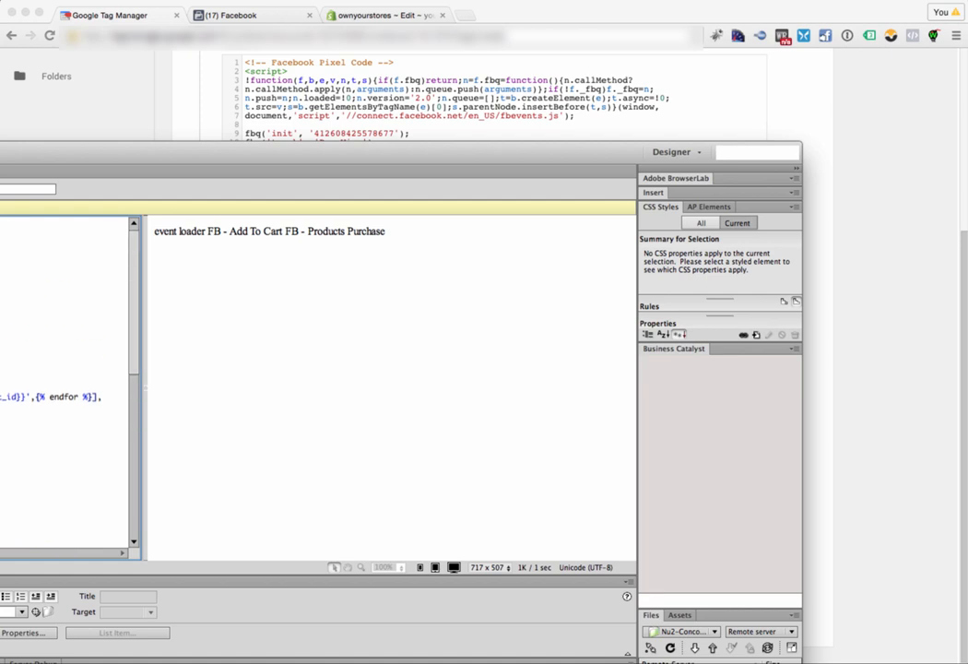
left_click_drag(55, 245, 55, 300)
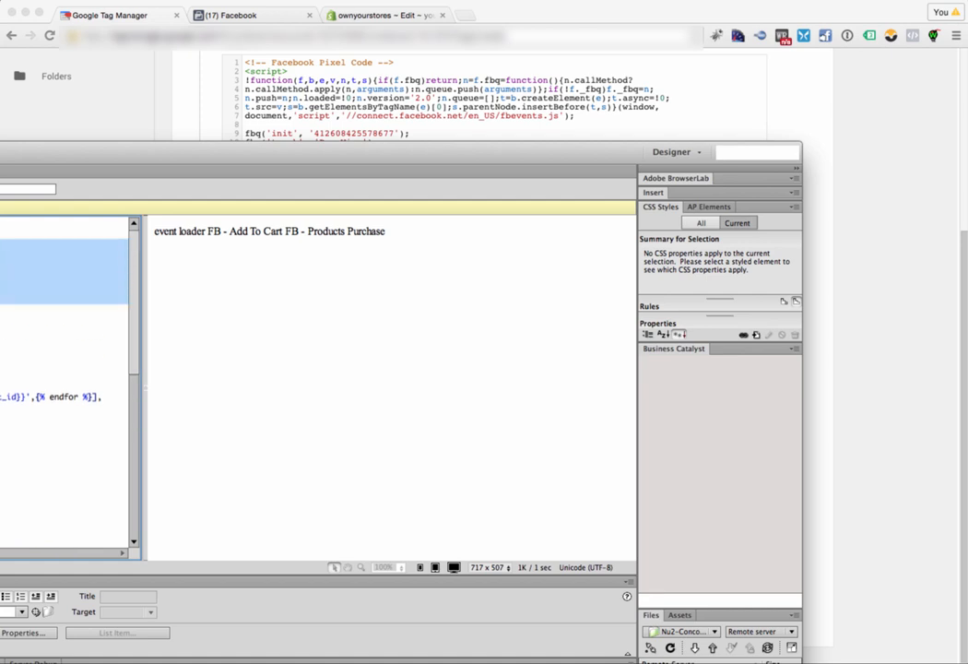
key("super+Tab")
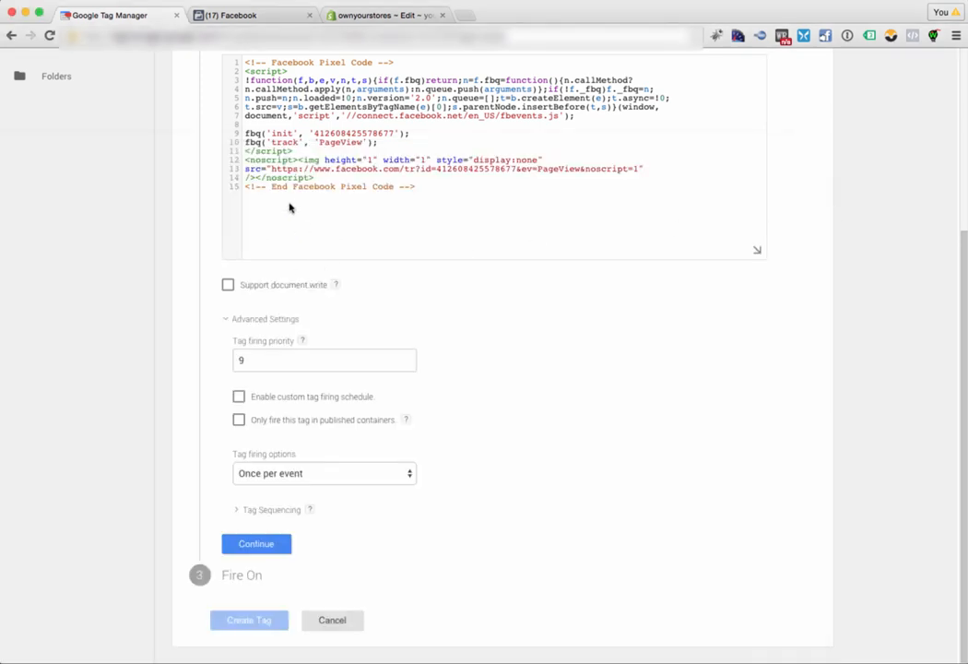
left_click(290, 209)
Paste the dataLayer script pushing the fbLoaded event below the pixel code.
key("Return")
key("Return")
key("super+v")
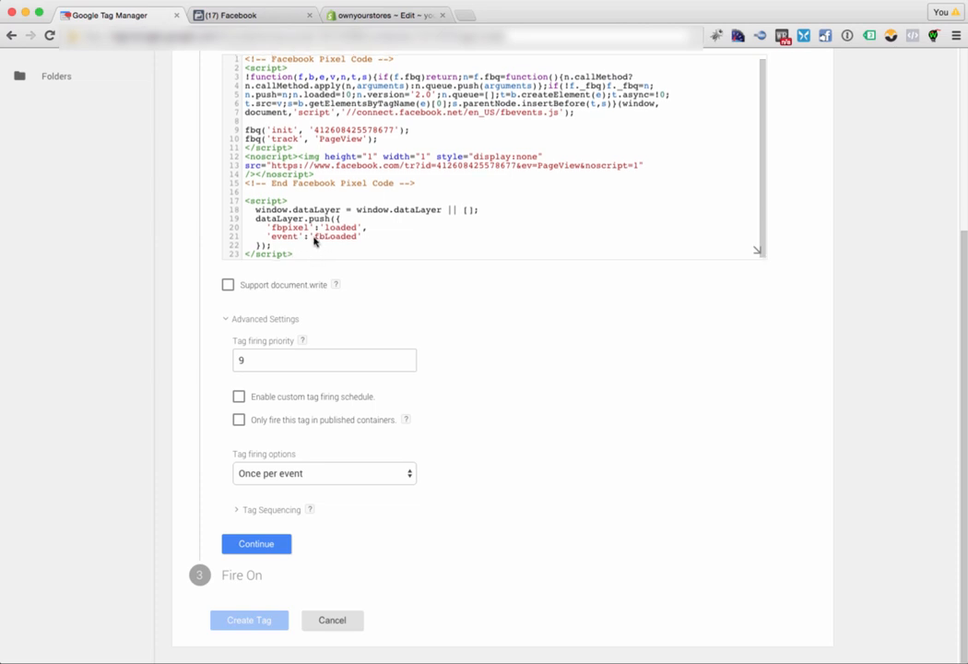
left_click_drag(317, 237, 356, 237)
left_click(323, 256)
scroll(322, 256, "up", 5)
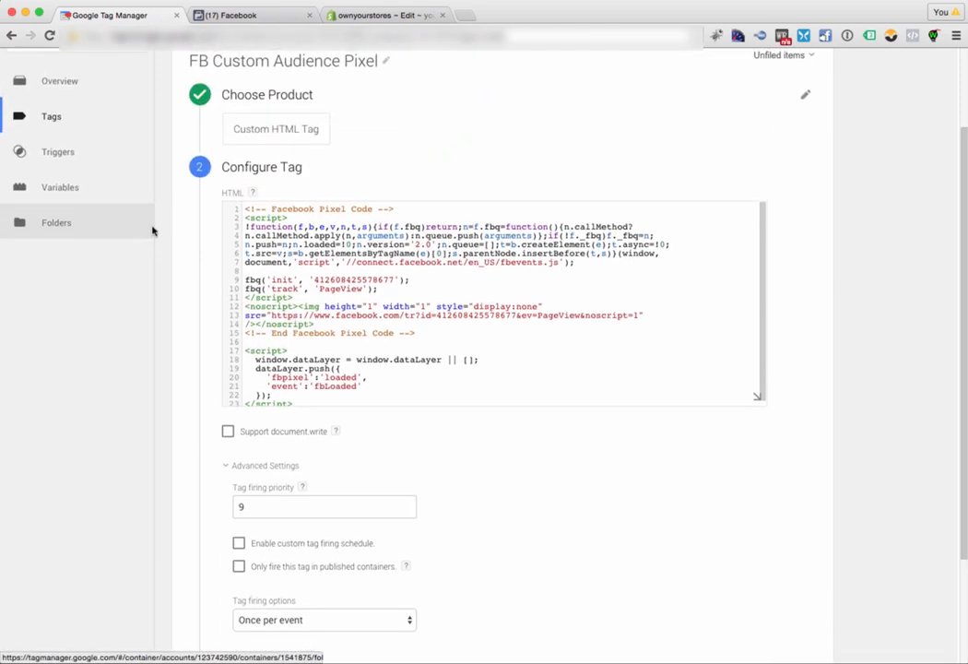
scroll(425, 323, "down", 5)
scroll(425, 323, "down", 5)
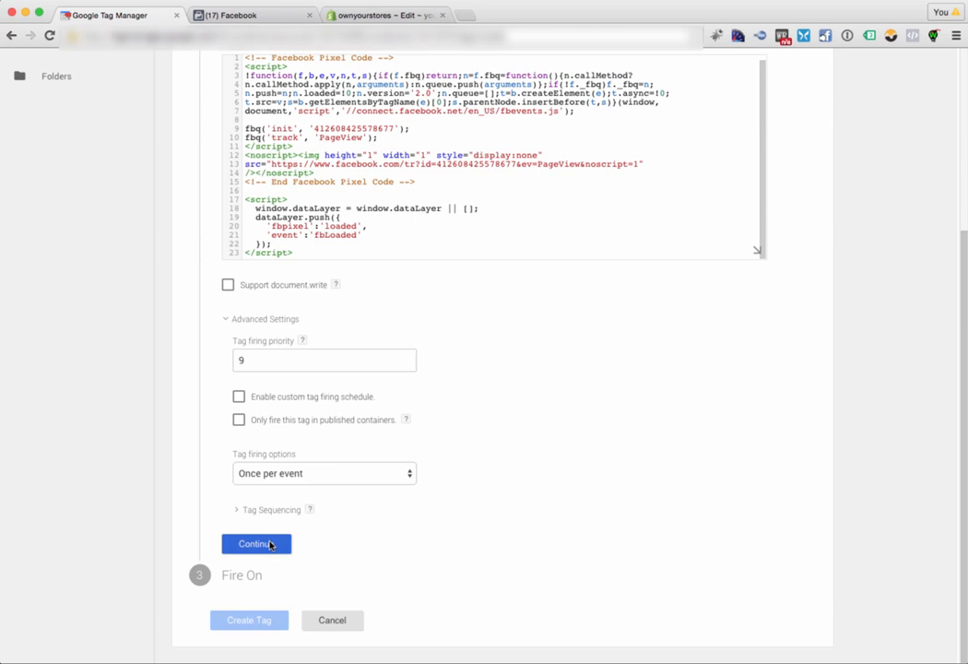
Fire the tag on All Pages and create it.
left_click(257, 542)
scroll(231, 507, "down", 3)
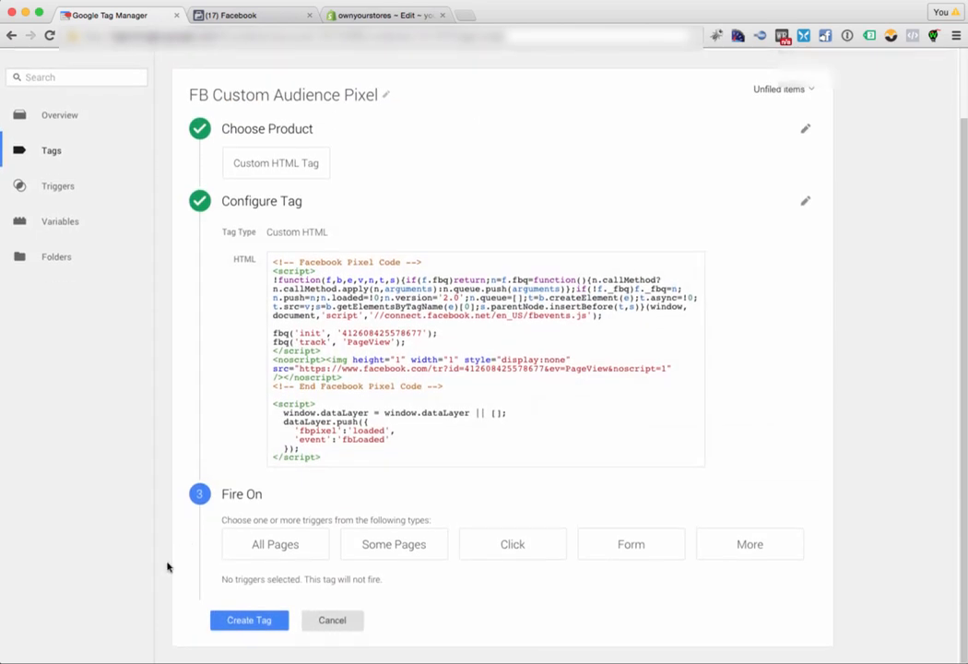
left_click(260, 548)
scroll(260, 553, "down", 2)
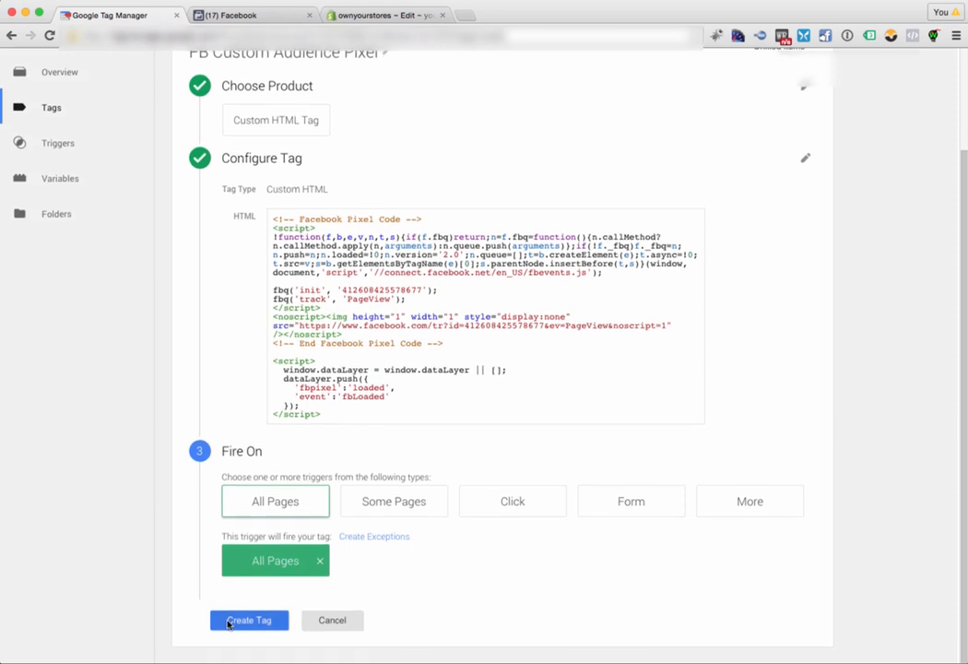
left_click(249, 620)
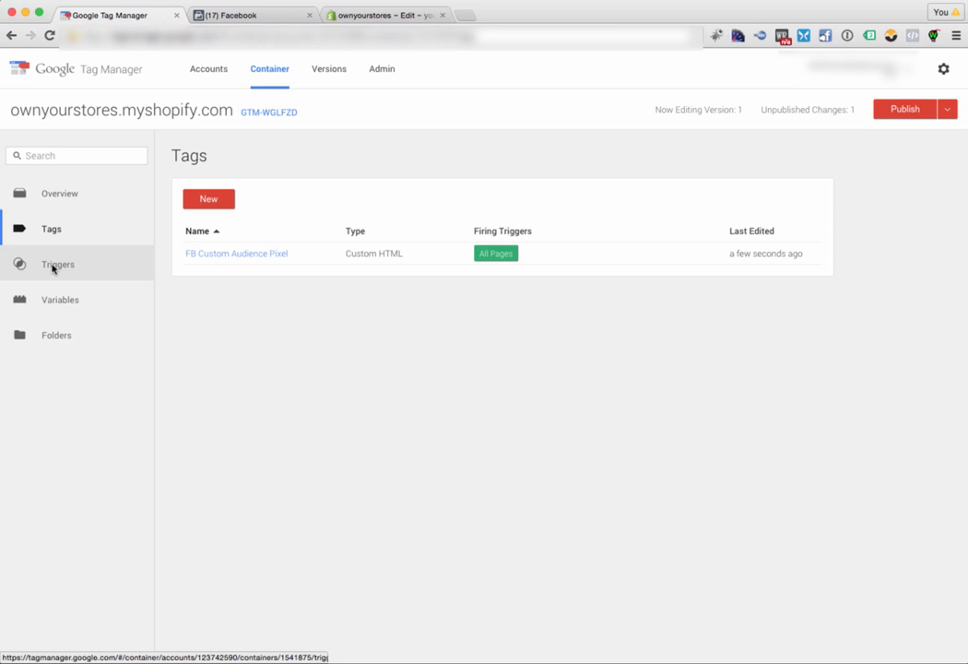
Start a new trigger and rename it Cart Page.
left_click(53, 269)
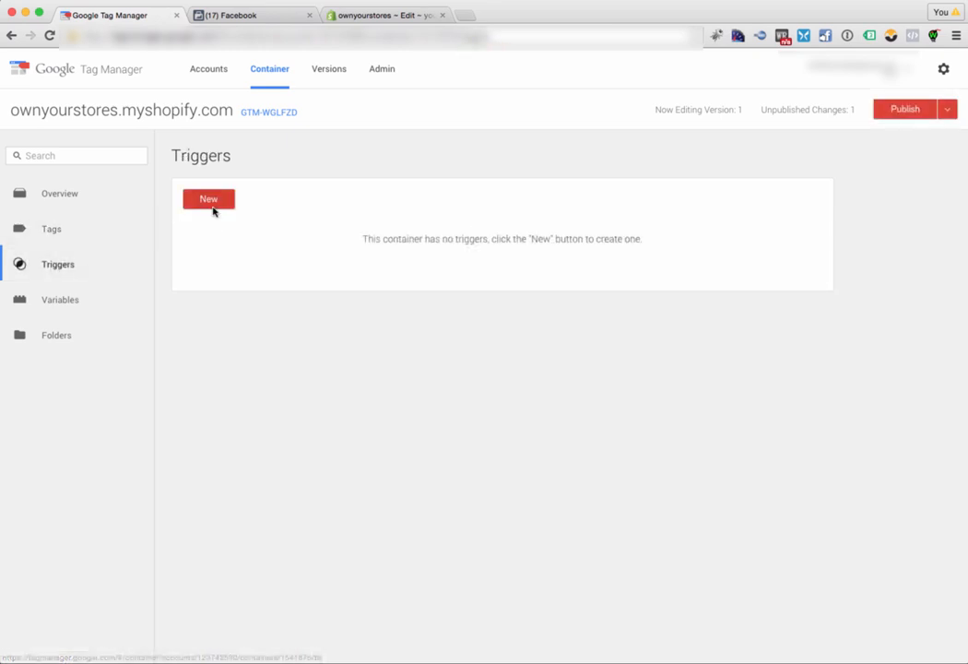
left_click(208, 199)
left_click(299, 173)
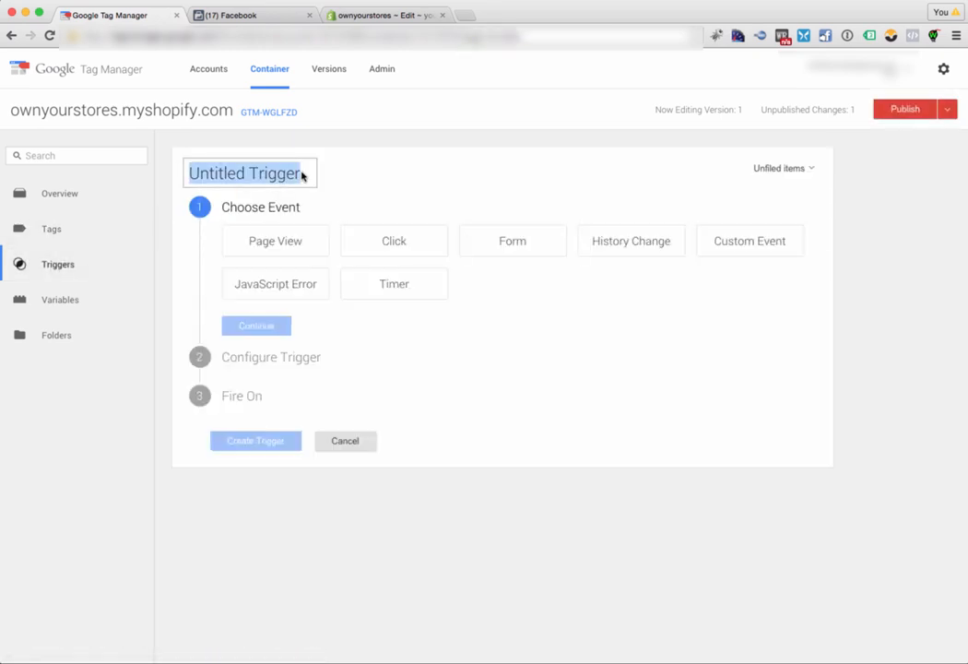
type("Cart PAge")
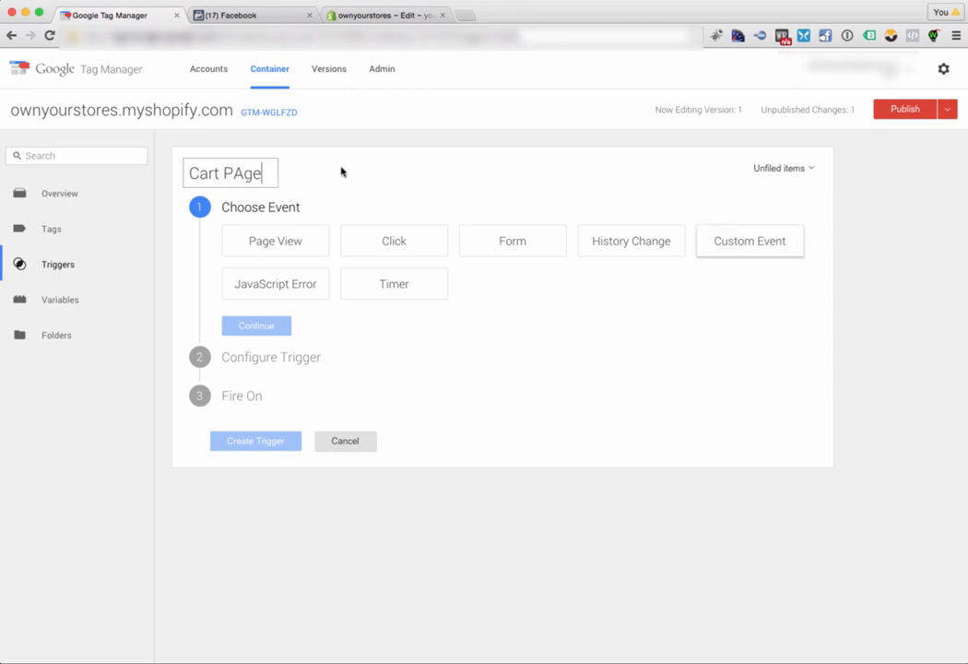
left_click(250, 175)
key("BackSpace")
type("a")
Make it a Custom Event trigger on the event name fbLoaded.
left_click(749, 241)
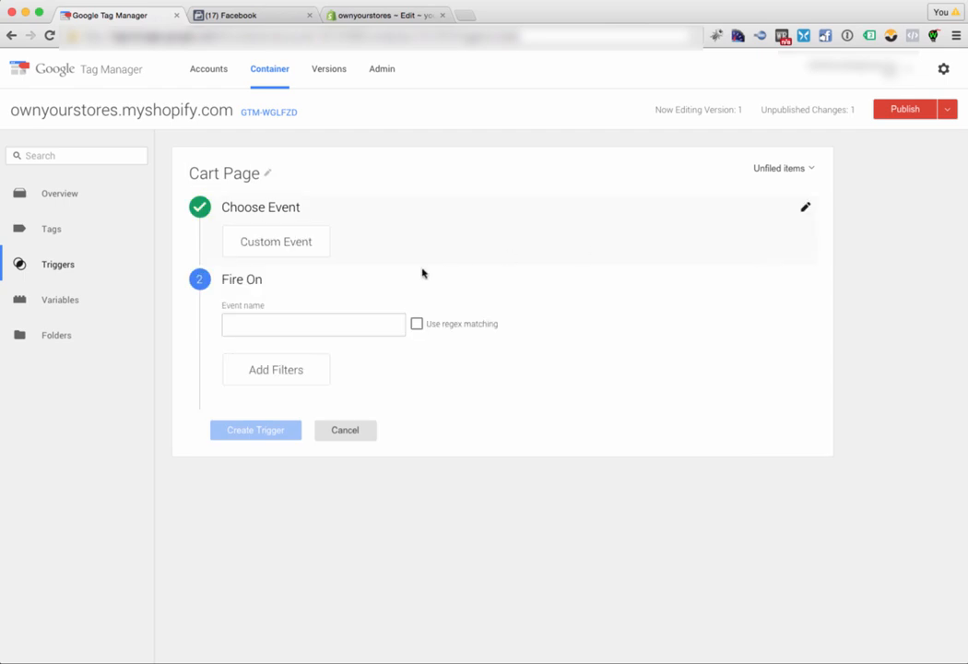
left_click(305, 328)
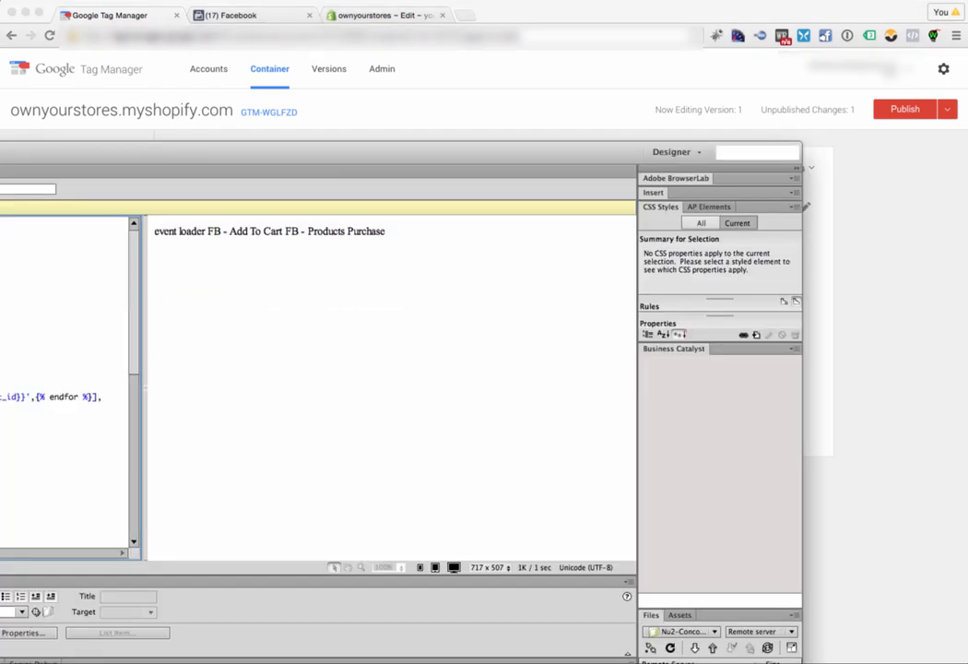
key("super+Tab")
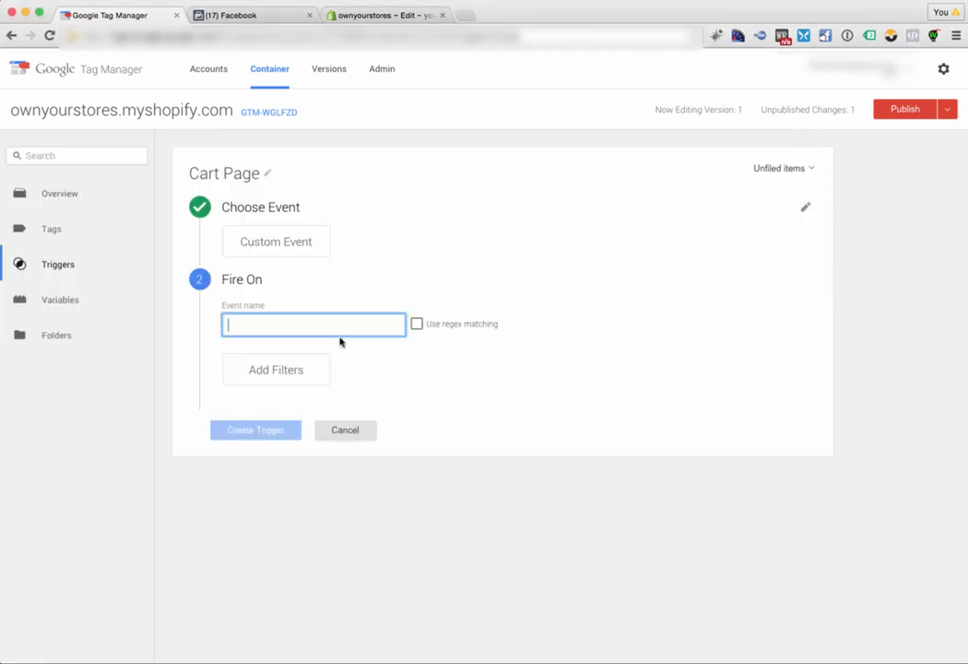
type("fbLoaded")
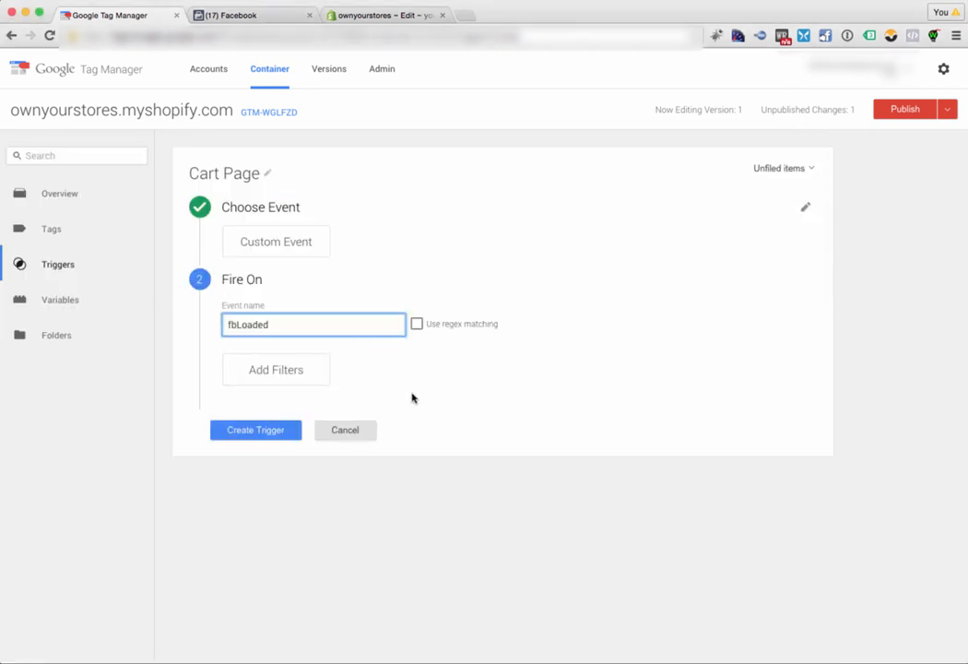
left_click(281, 373)
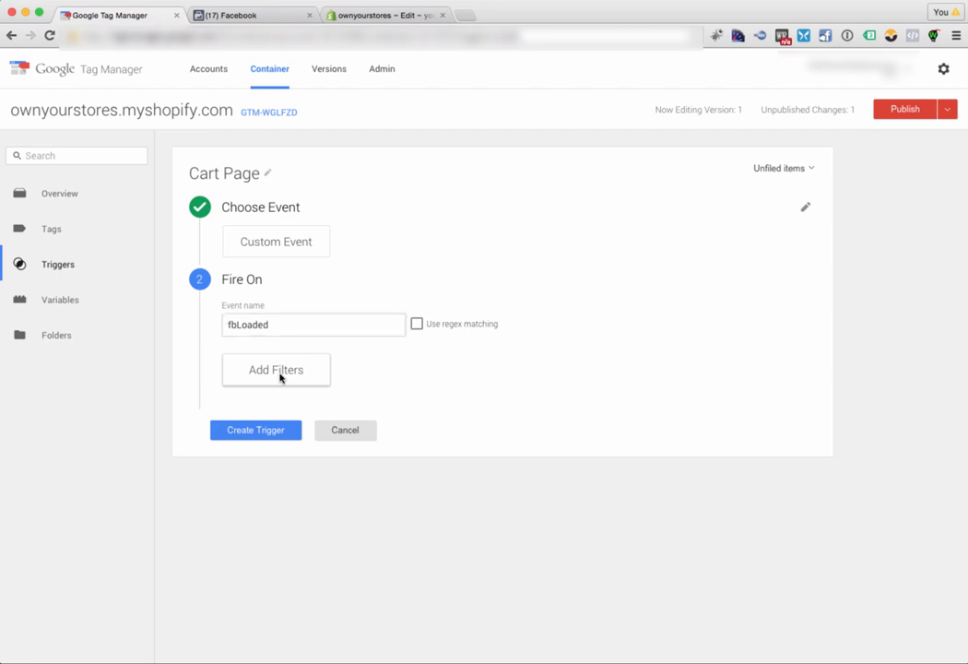
Add the filter Page URL contains /cart and create the trigger.
left_click(281, 376)
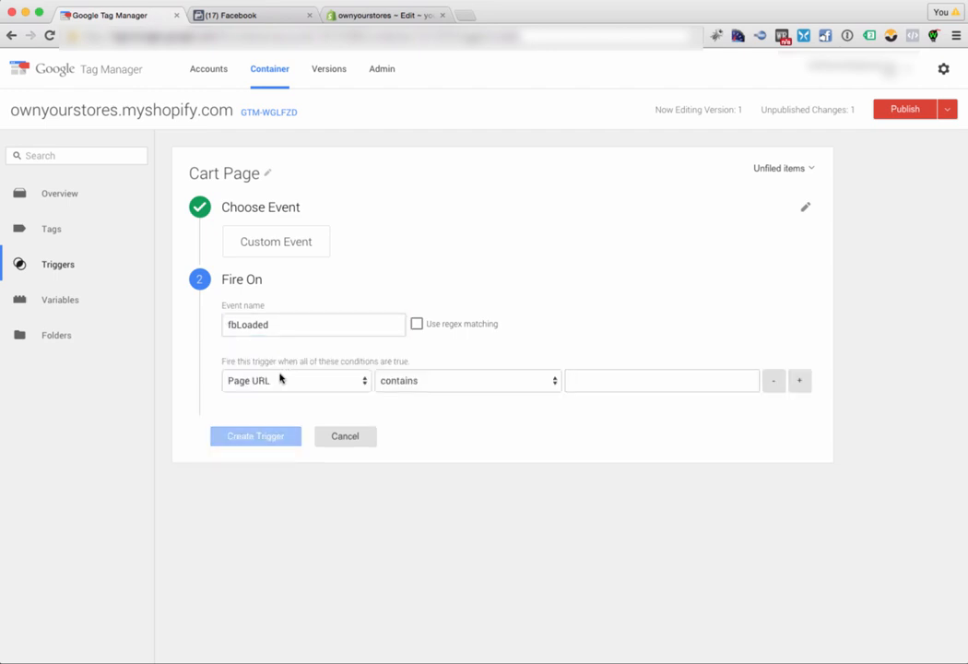
left_click(604, 383)
left_click(608, 381)
type("/cart")
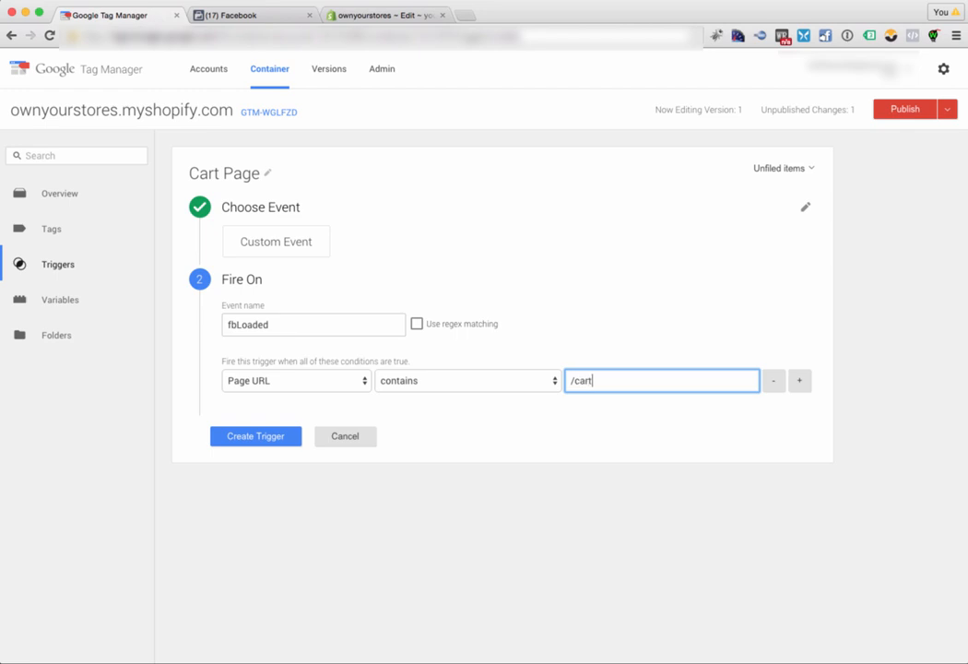
left_click(242, 439)
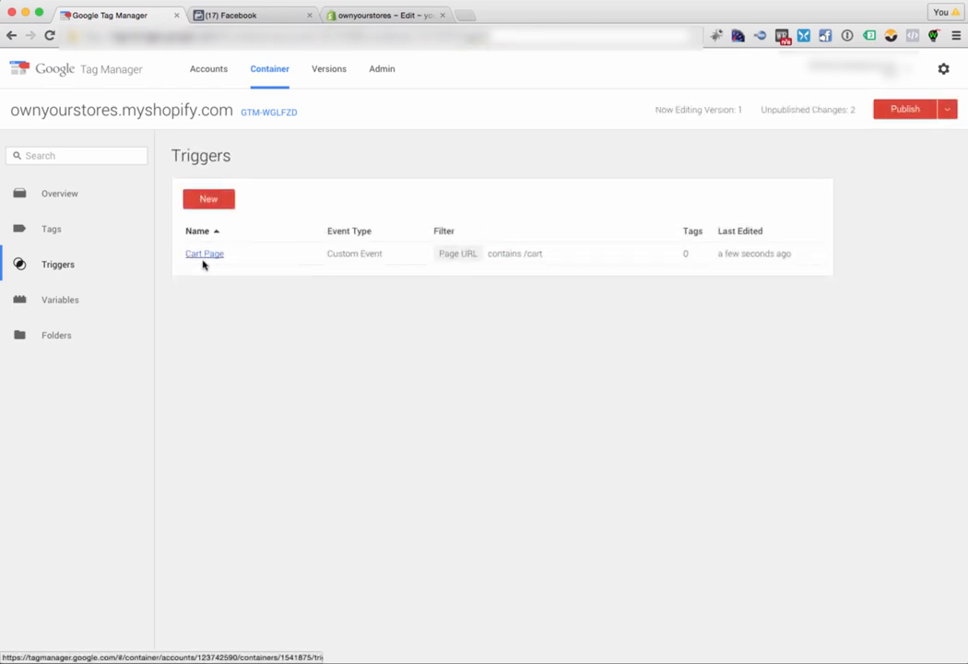
Start a Product Page trigger firing on the fbLoaded custom event.
left_click(212, 201)
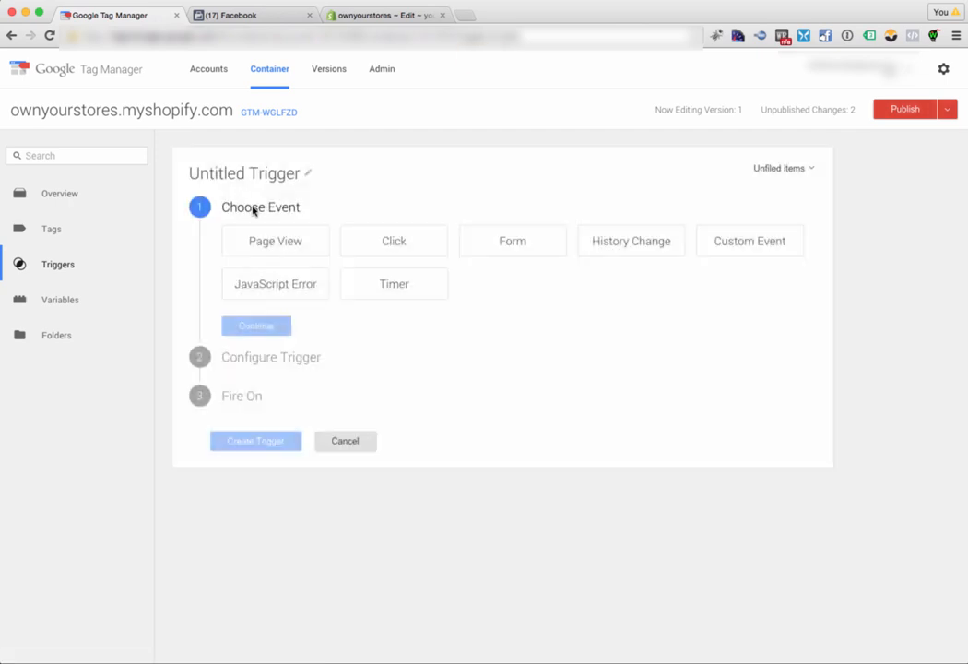
left_click(264, 175)
type("Product Page")
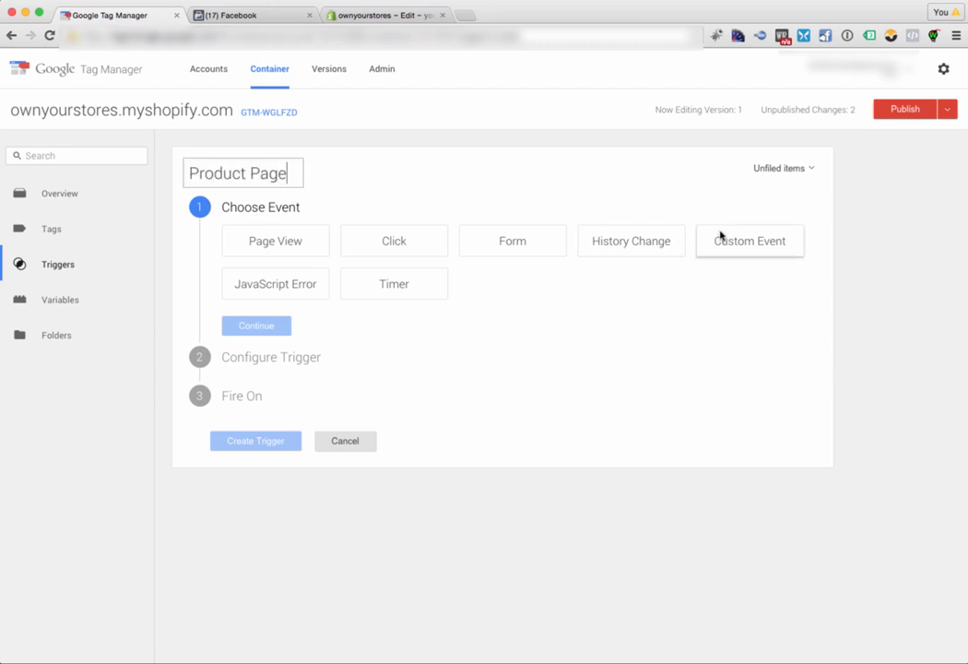
left_click(750, 241)
key("super+Tab")
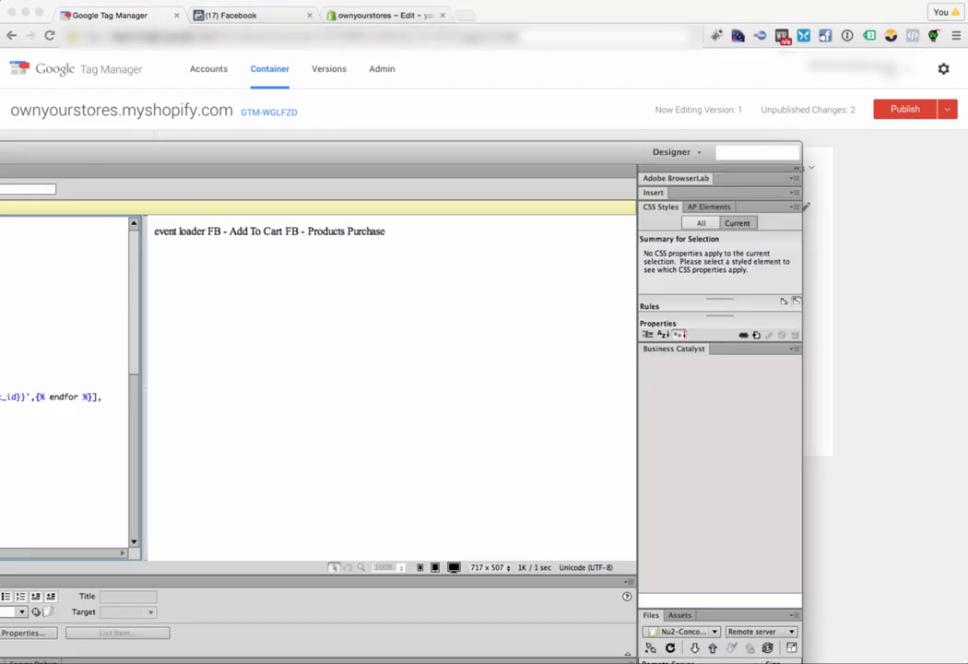
key("super+Tab")
left_click(313, 325)
type("fbLoaded")
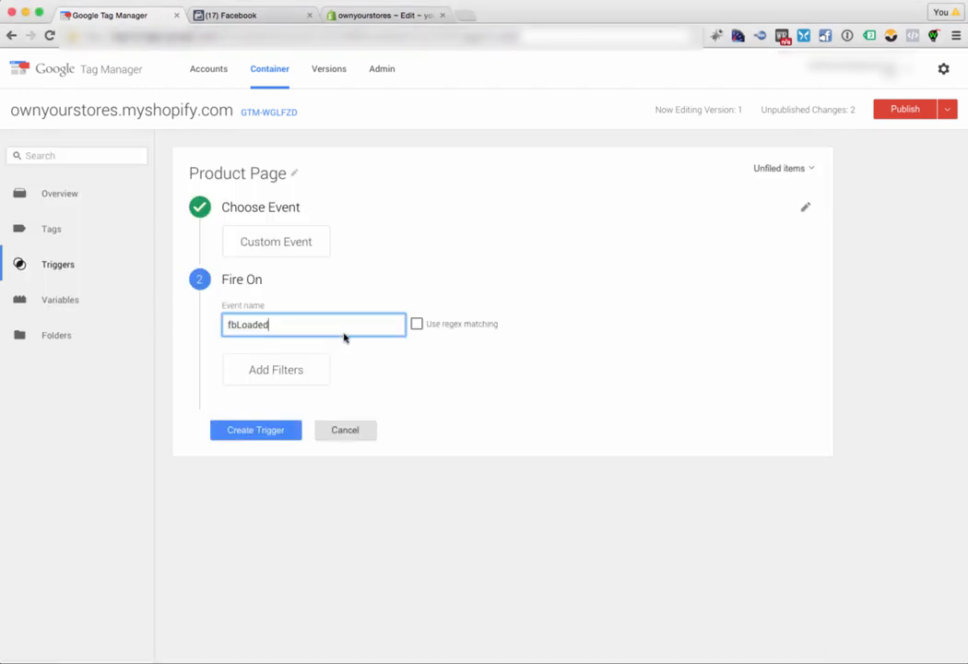
Add a Page URL contains /products filter and create the trigger.
left_click(288, 370)
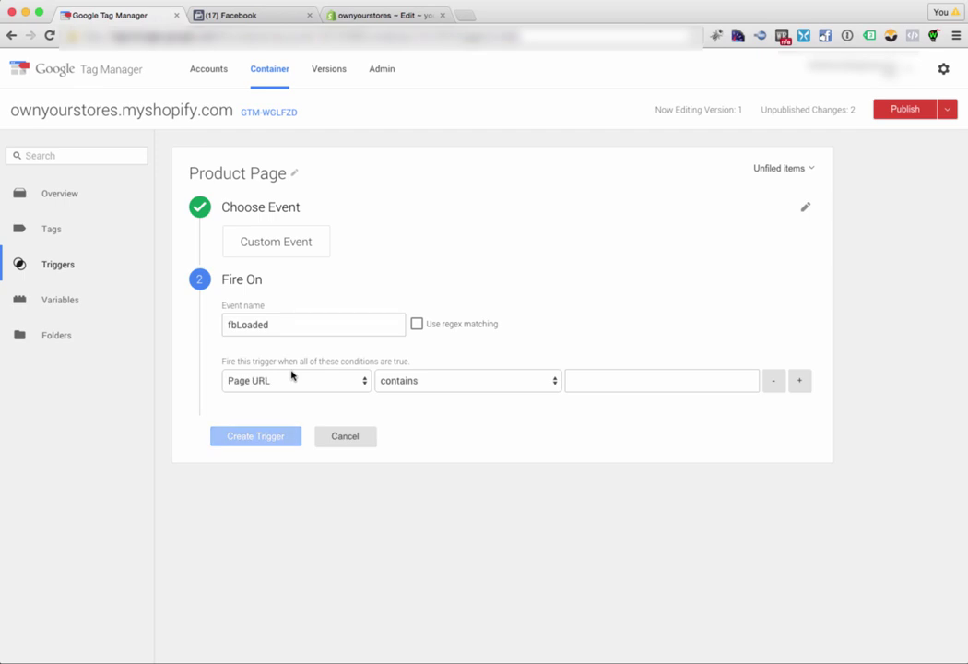
left_click(635, 387)
type("/")
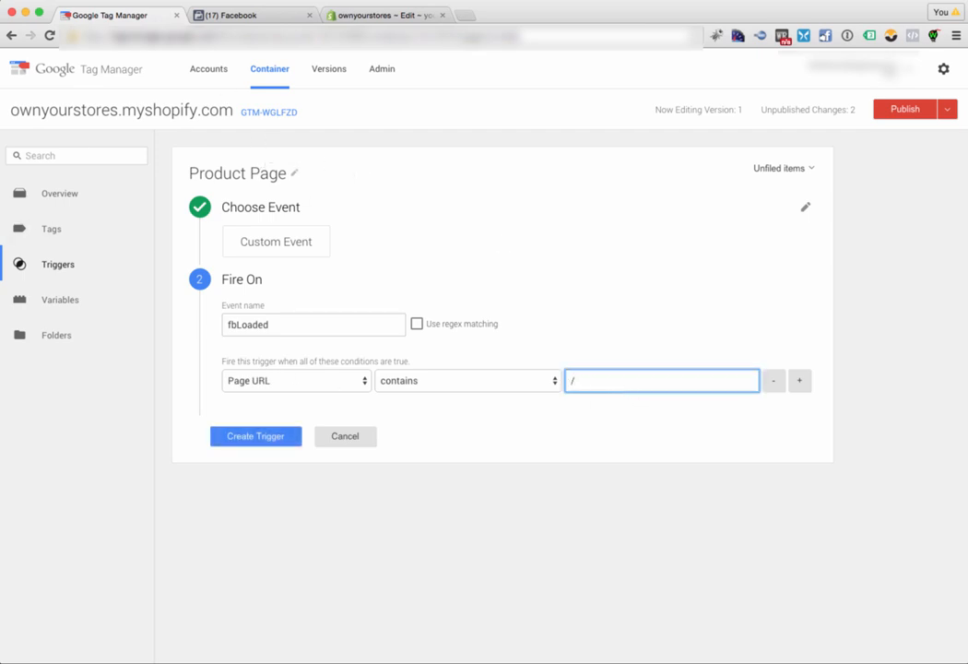
type("products/")
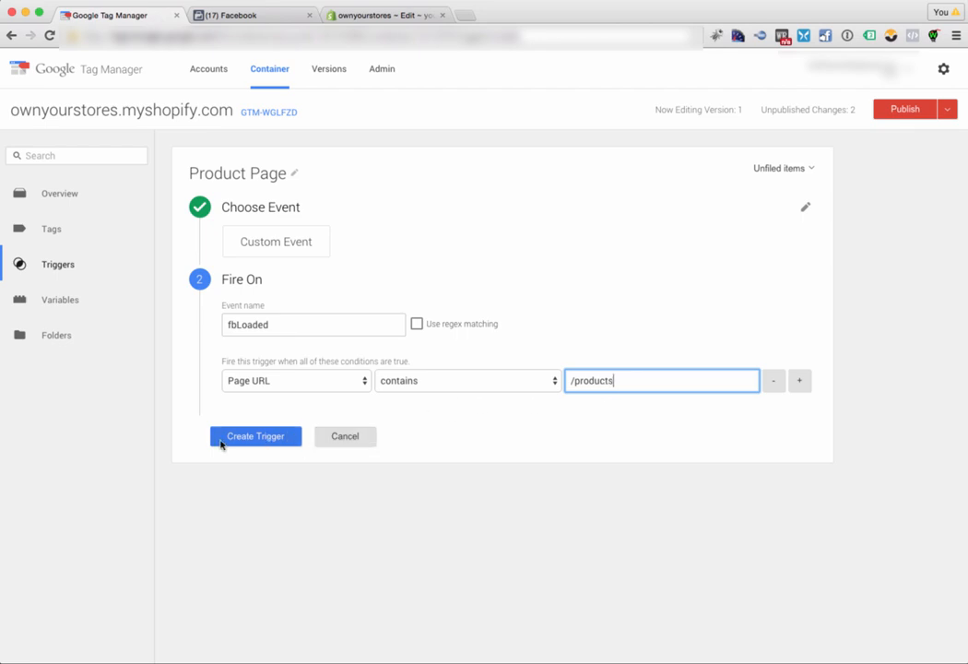
left_click(235, 440)
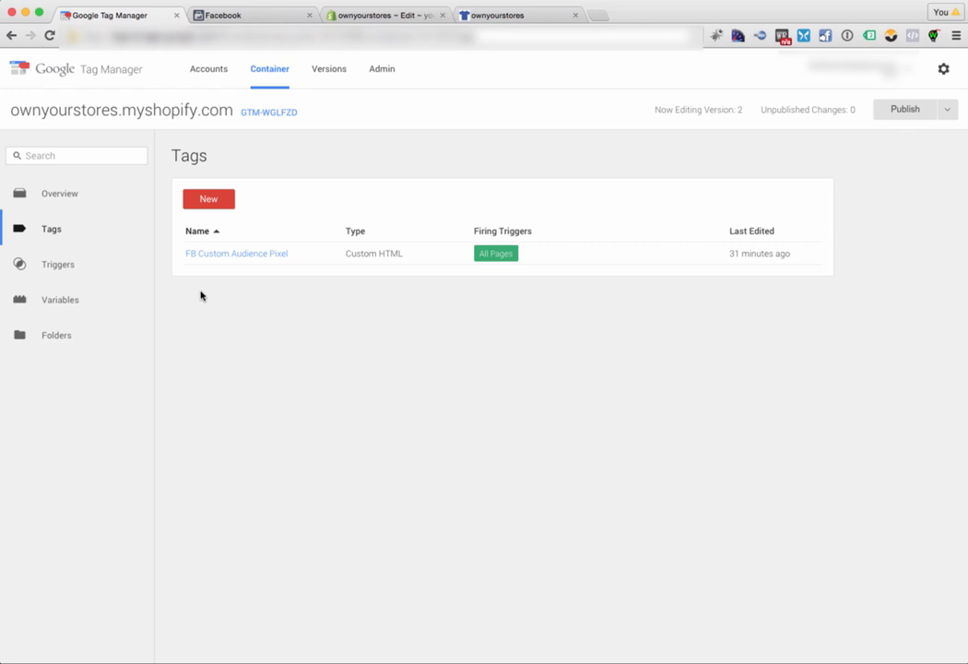
Create a custom HTML tag FB - Add To Cart with the fbq AddToCart script.
left_click(211, 205)
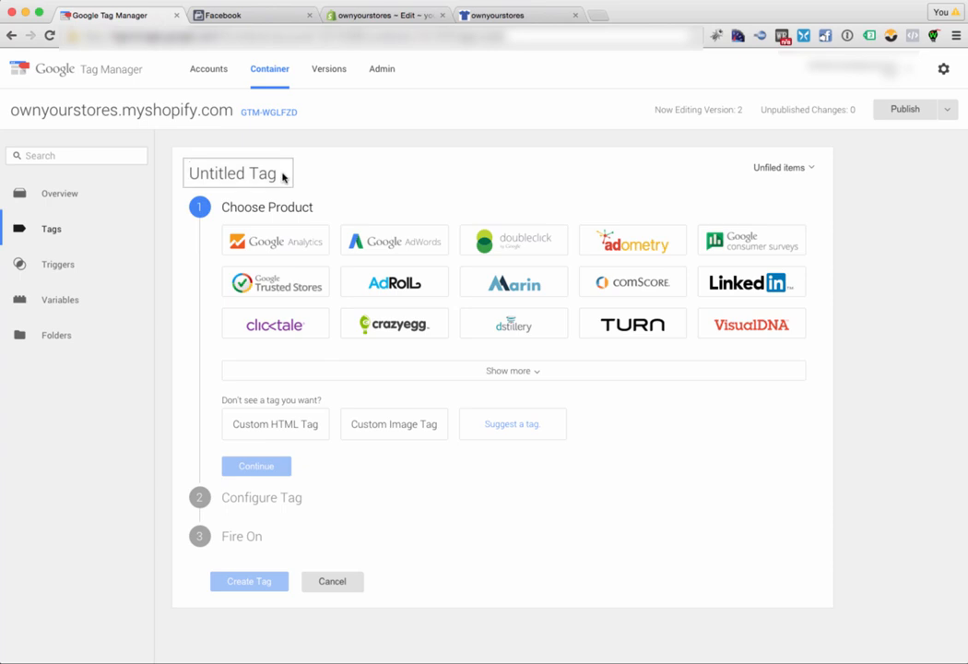
type("FB - Add To Cart")
key("Return")
left_click(277, 423)
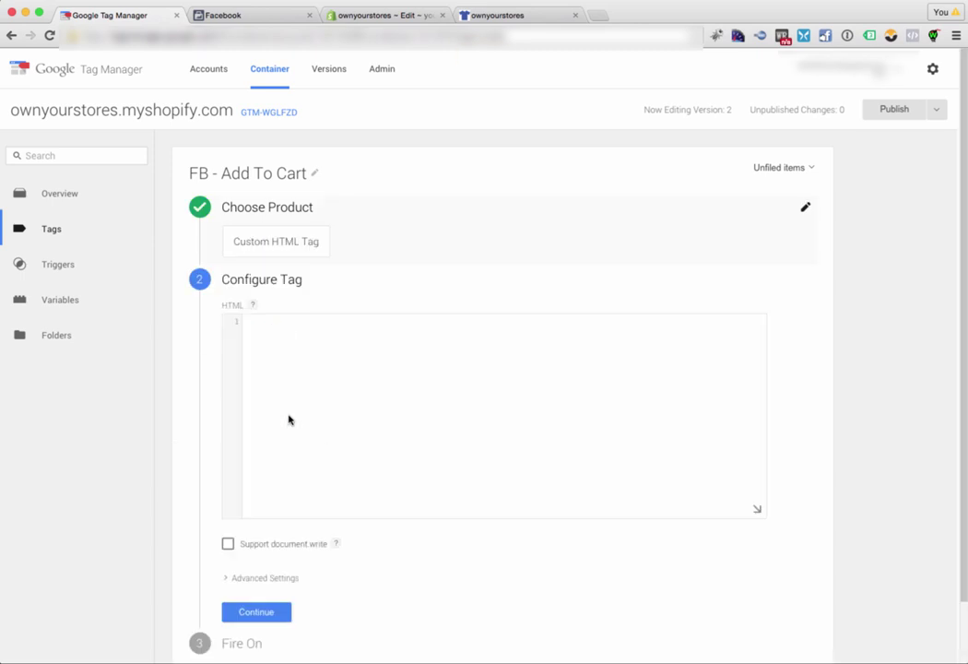
left_click(324, 356)
type("<script>   fbq('track', 'AddToCart'); </script>")
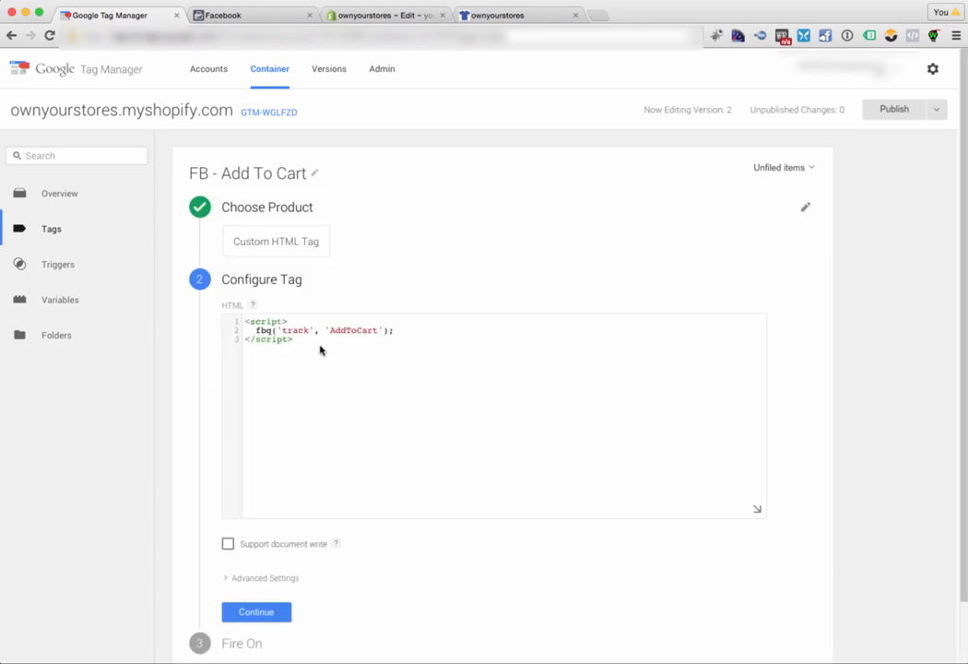
scroll(358, 553, "down", 2)
left_click(256, 541)
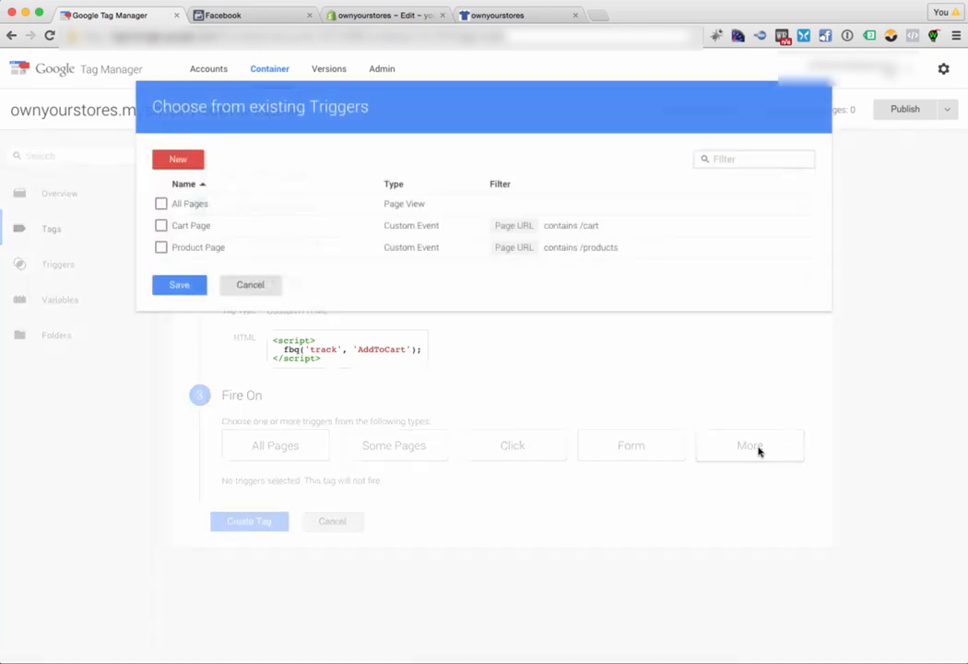
Fire the tag on the Cart Page trigger and save it.
left_click(162, 225)
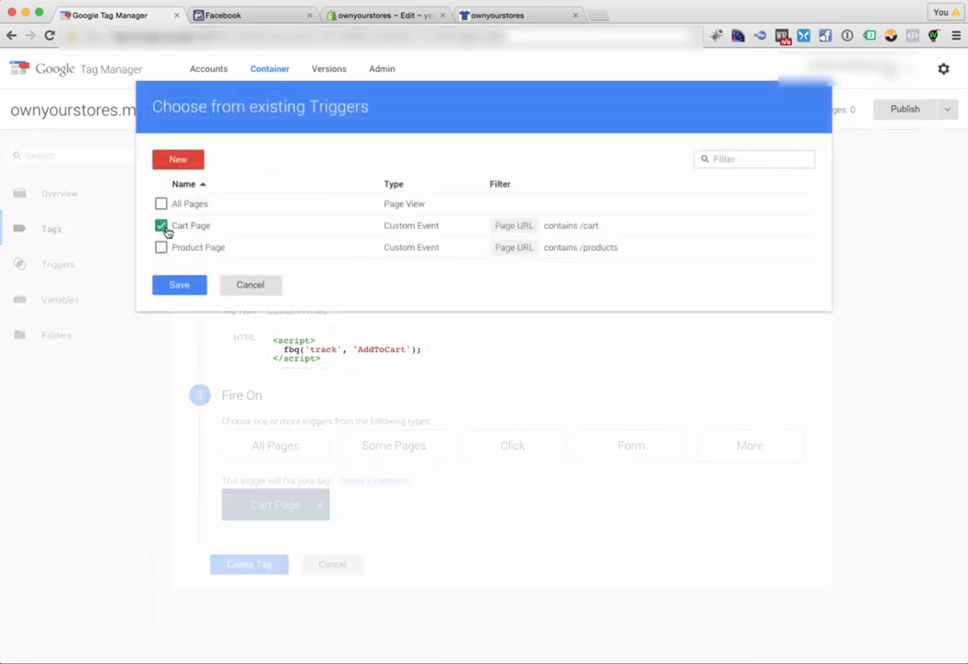
left_click(179, 284)
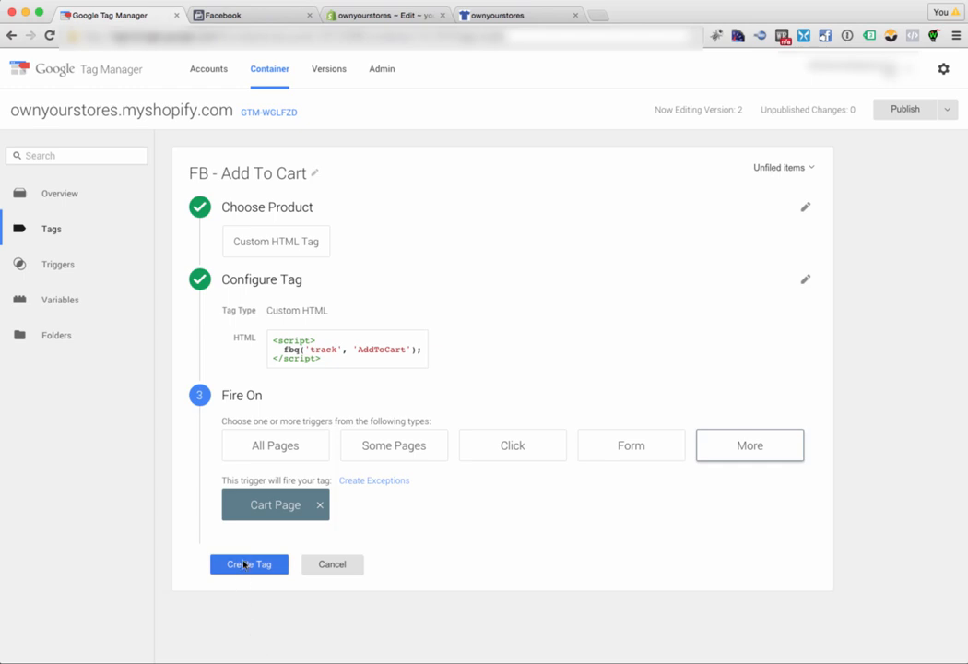
left_click(245, 565)
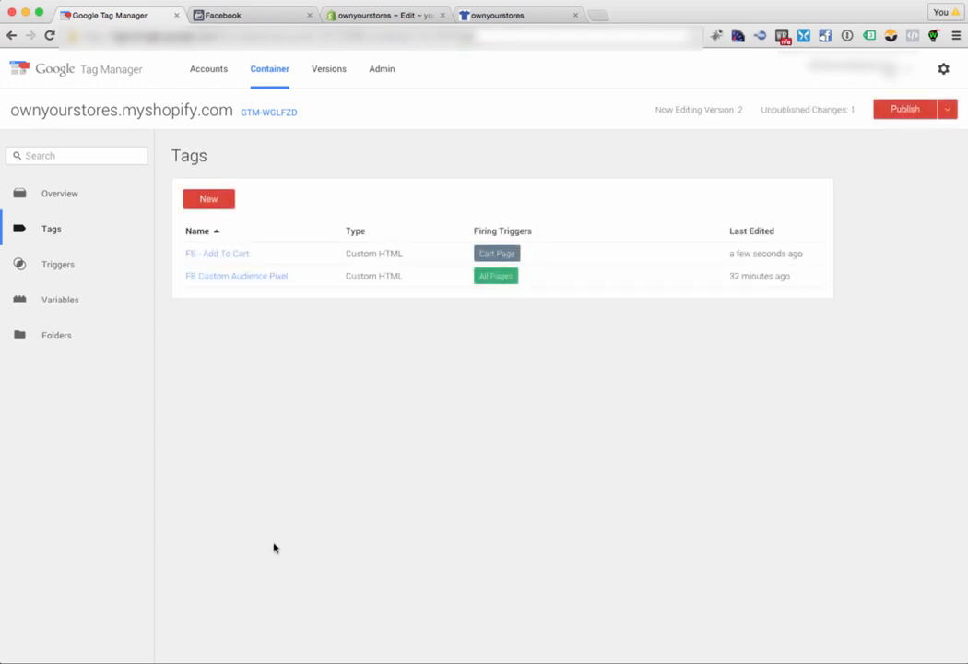
Create a custom HTML tag FB - Product with the fbq ViewContent script.
left_click(212, 202)
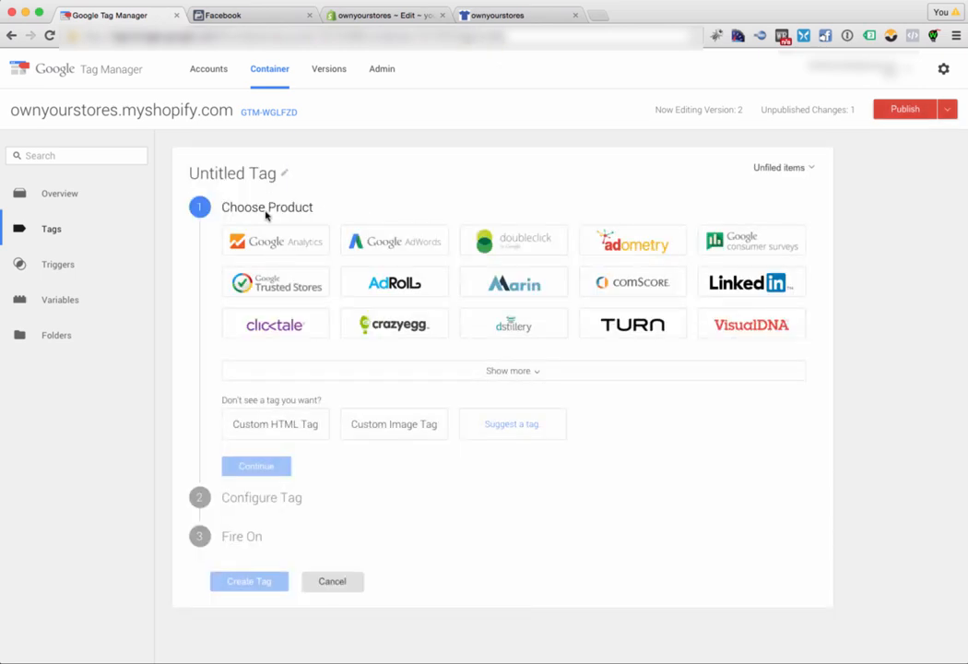
type("FB - Product")
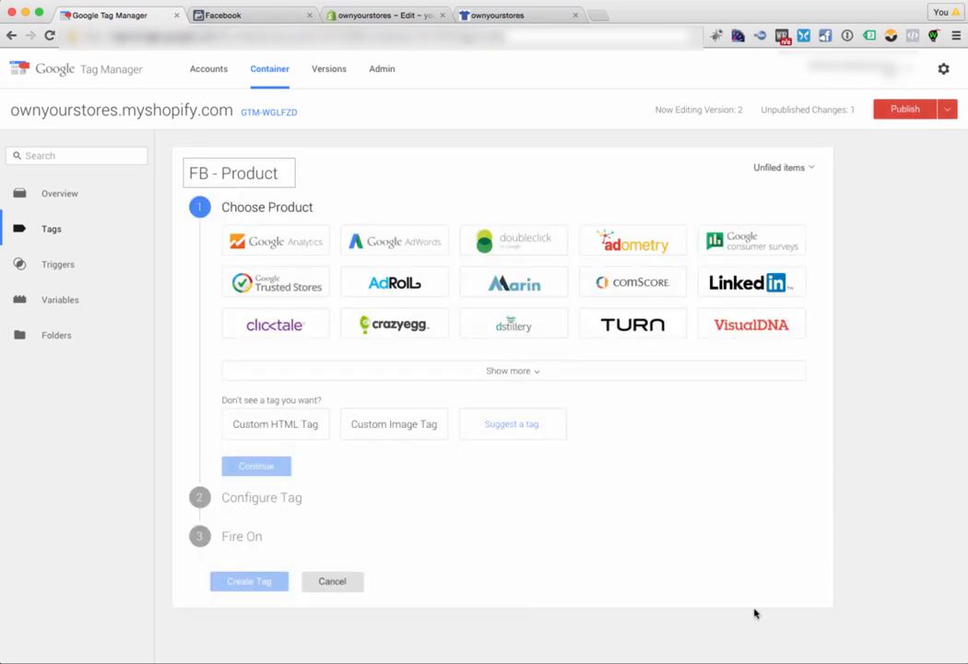
left_click(765, 637)
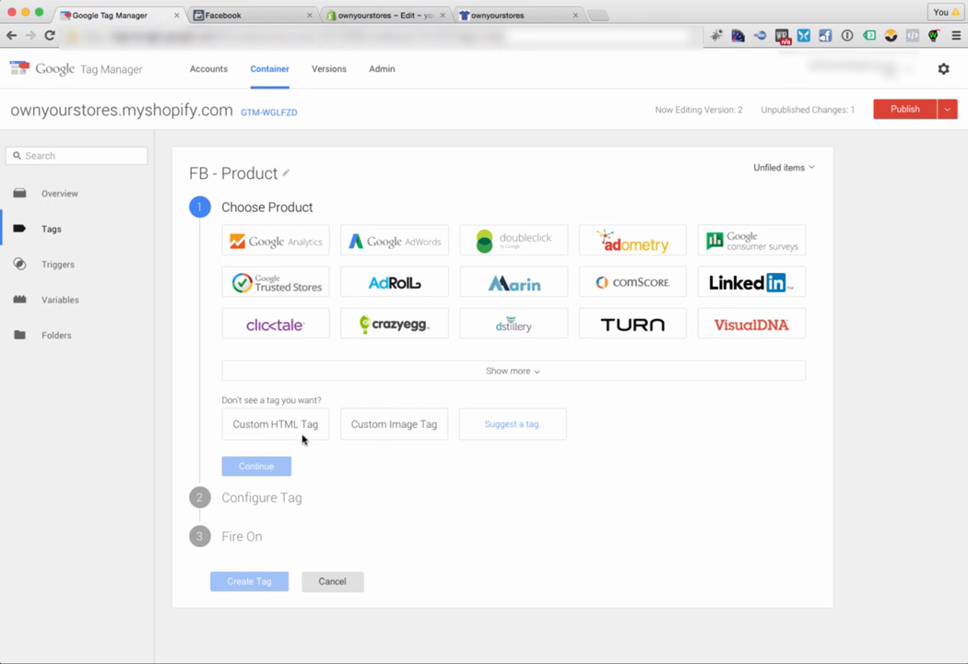
left_click(274, 423)
left_click(371, 372)
type("<script>   fbq('track', 'ViewContent'); </script>")
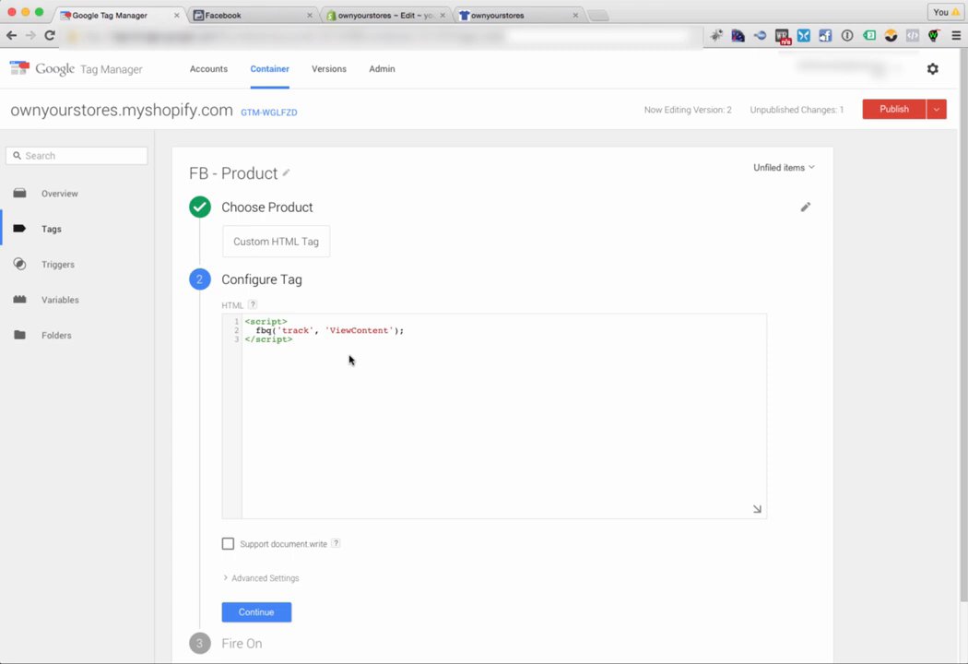
scroll(327, 516, "down", 3)
left_click(240, 557)
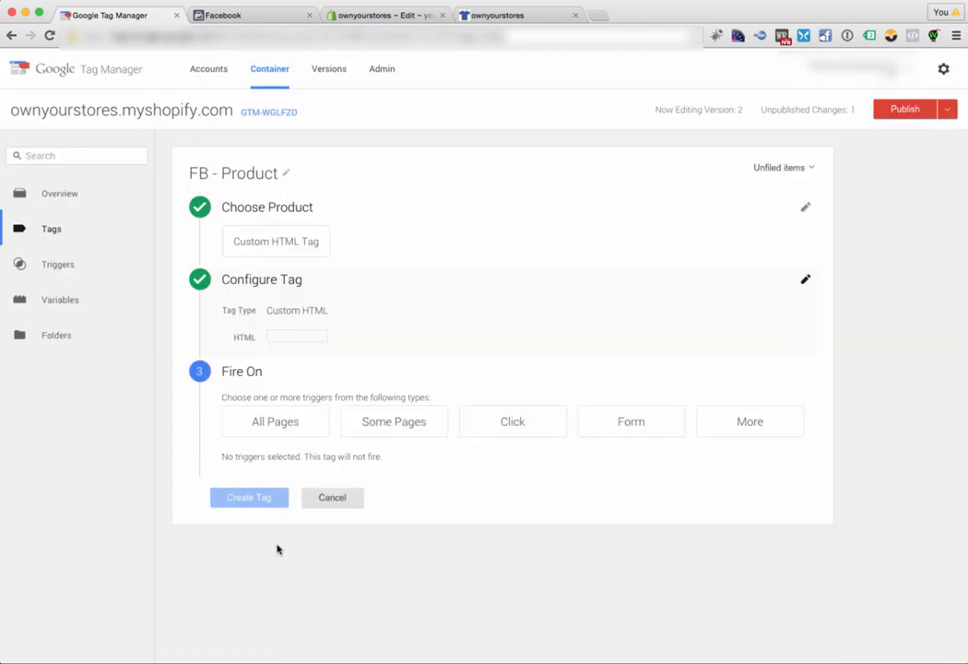
Fire the tag on the Product Page trigger and create it.
left_click(750, 446)
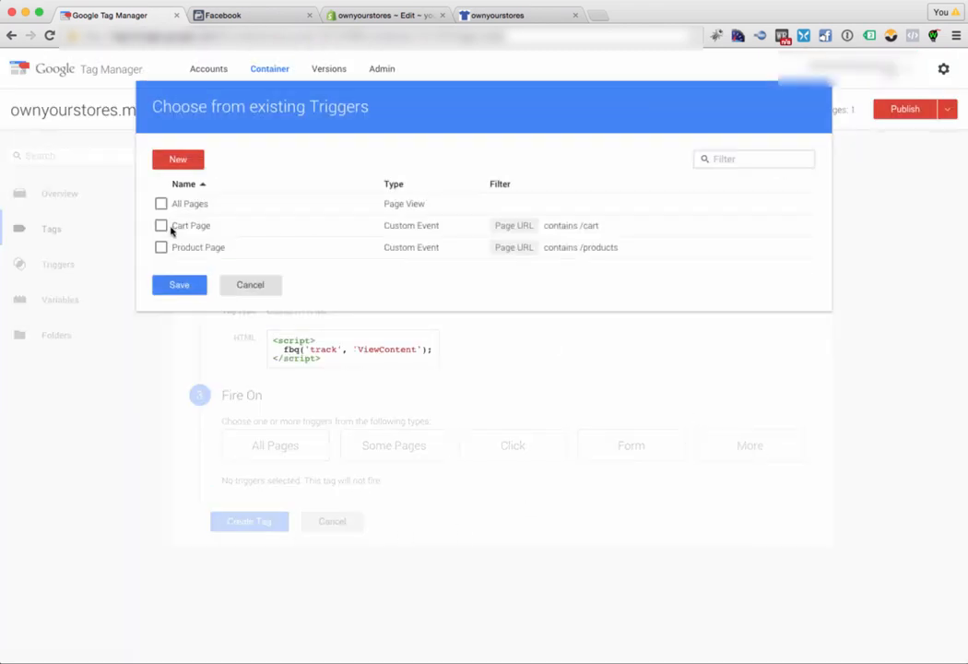
left_click(161, 246)
left_click(179, 284)
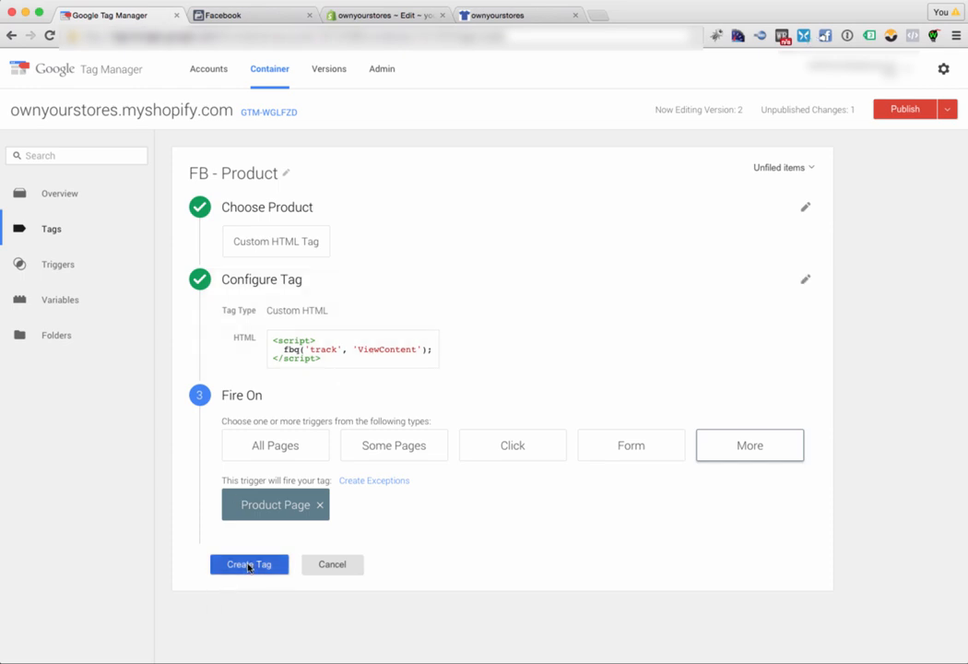
left_click(248, 565)
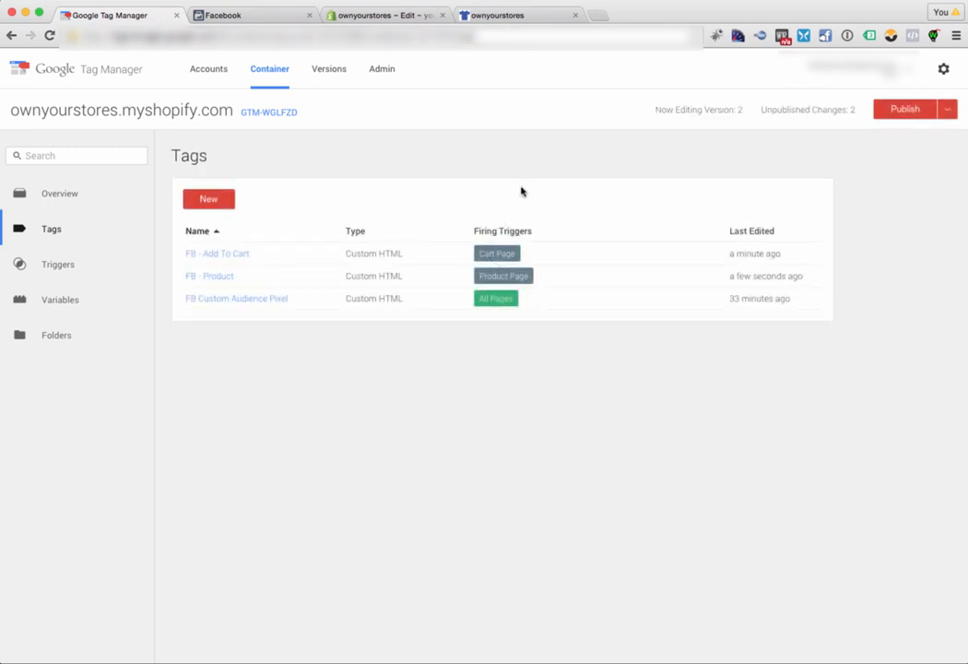
Publish the container now and dismiss the success message.
left_click(905, 109)
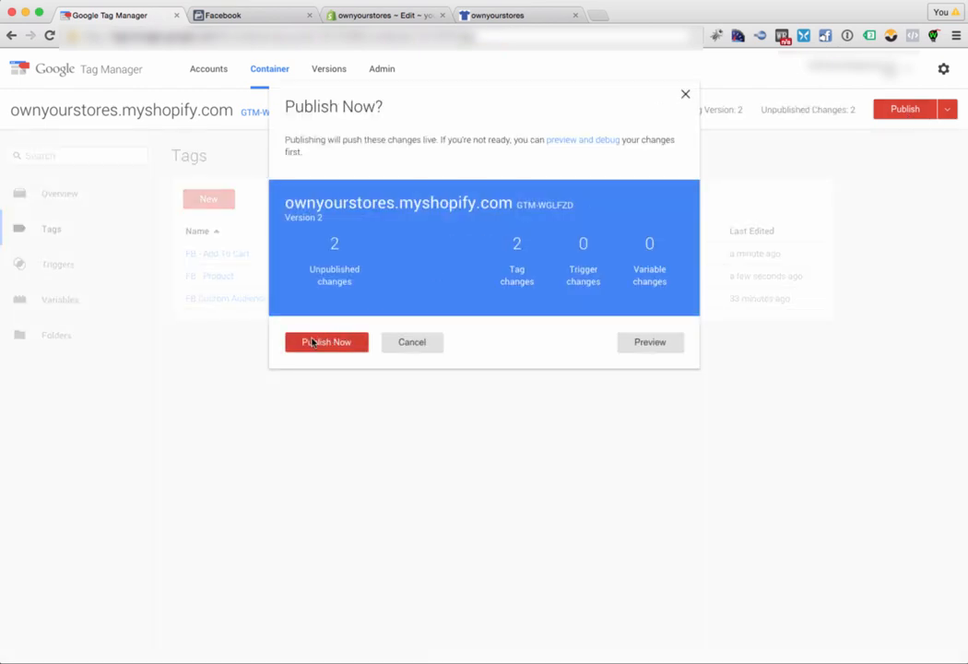
left_click(325, 341)
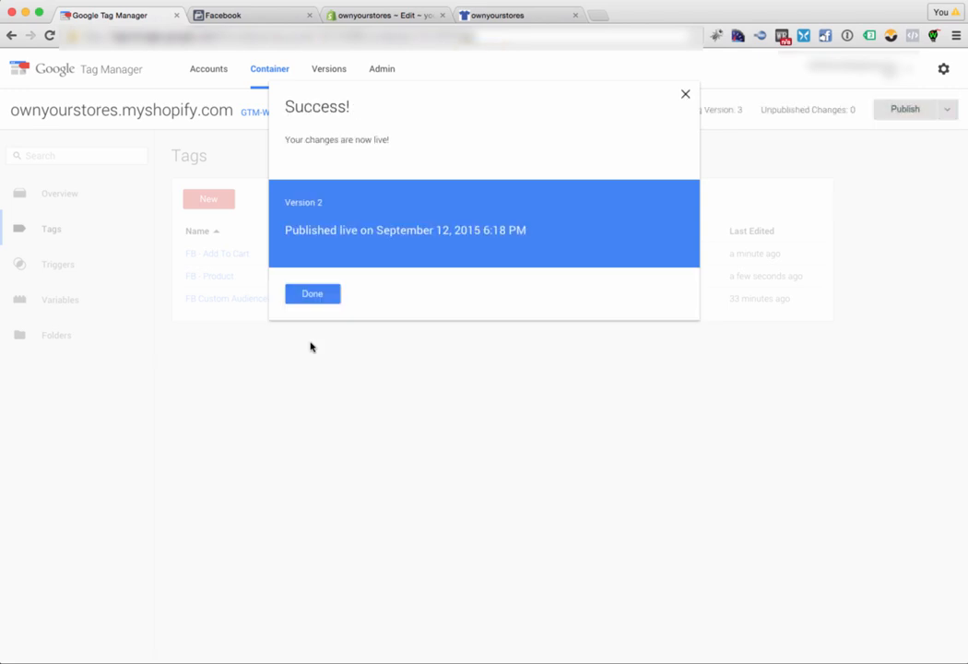
left_click(312, 295)
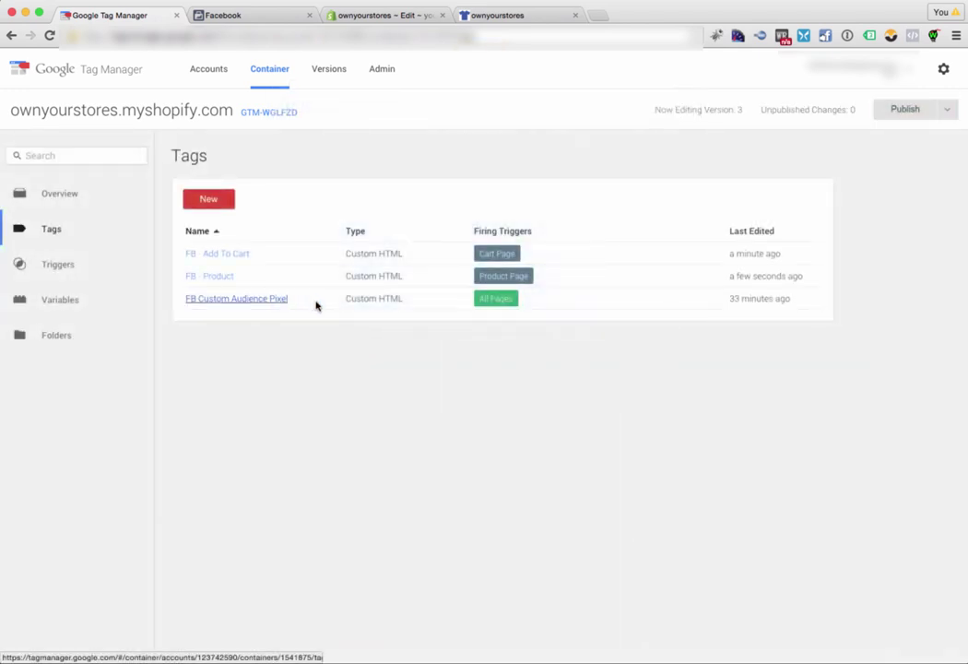
Reload the storefront home page and check its pixel events in Pixel Helper.
left_click(496, 17)
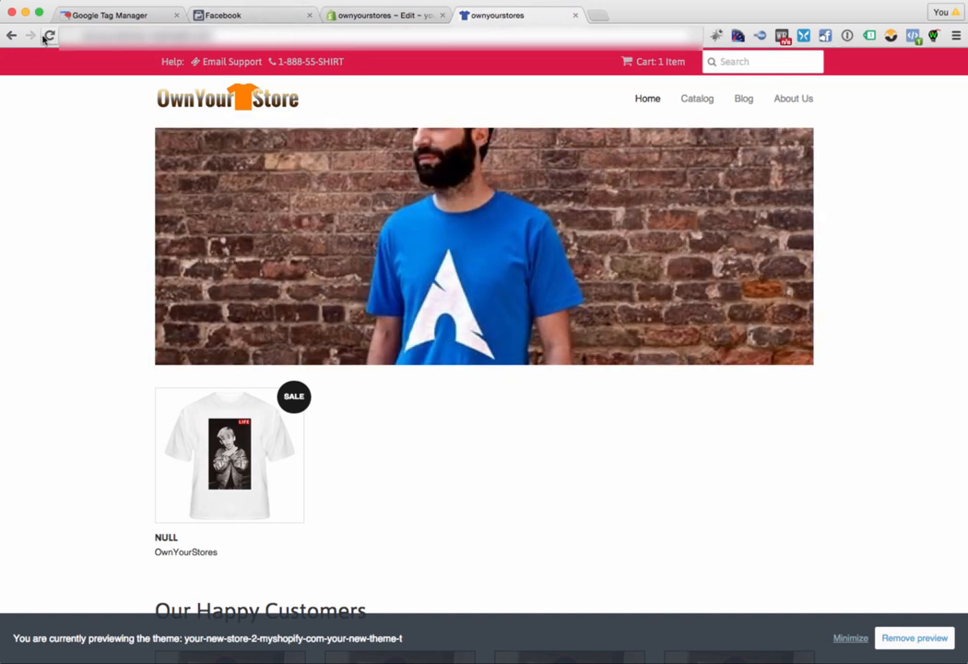
left_click(49, 36)
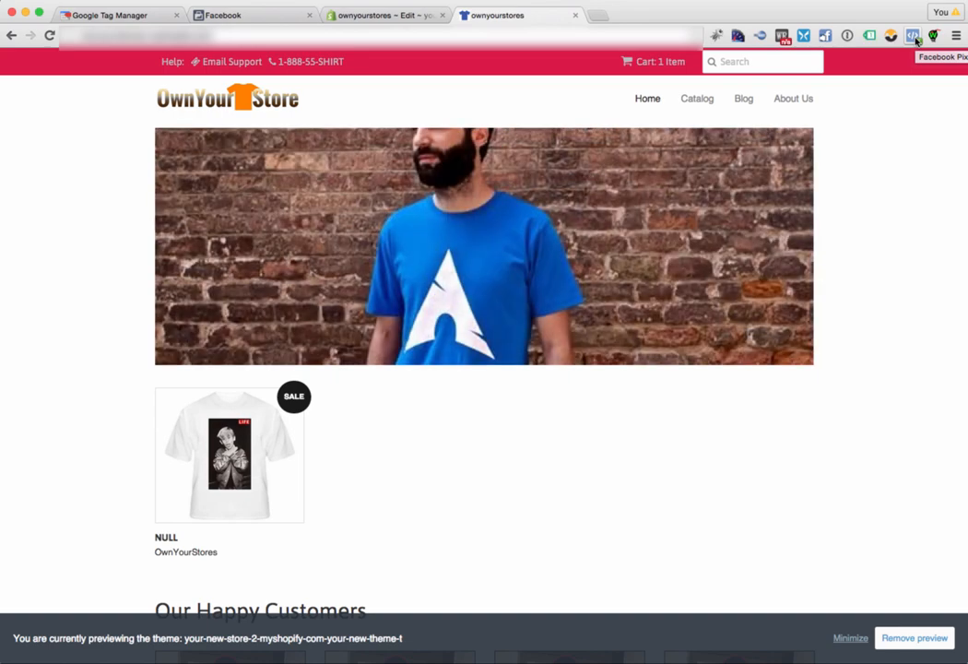
left_click(916, 36)
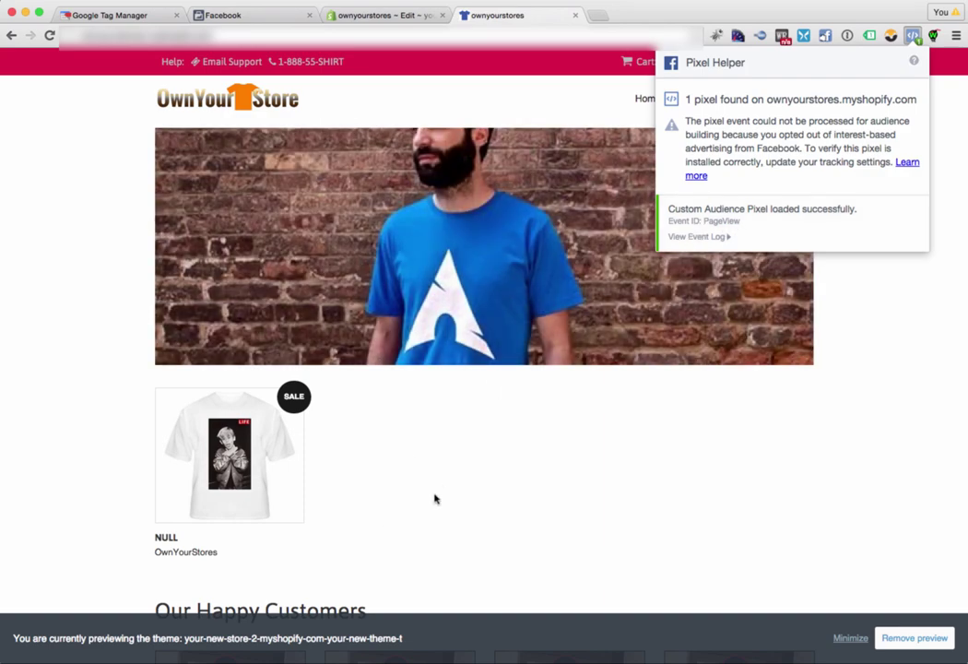
left_click(426, 478)
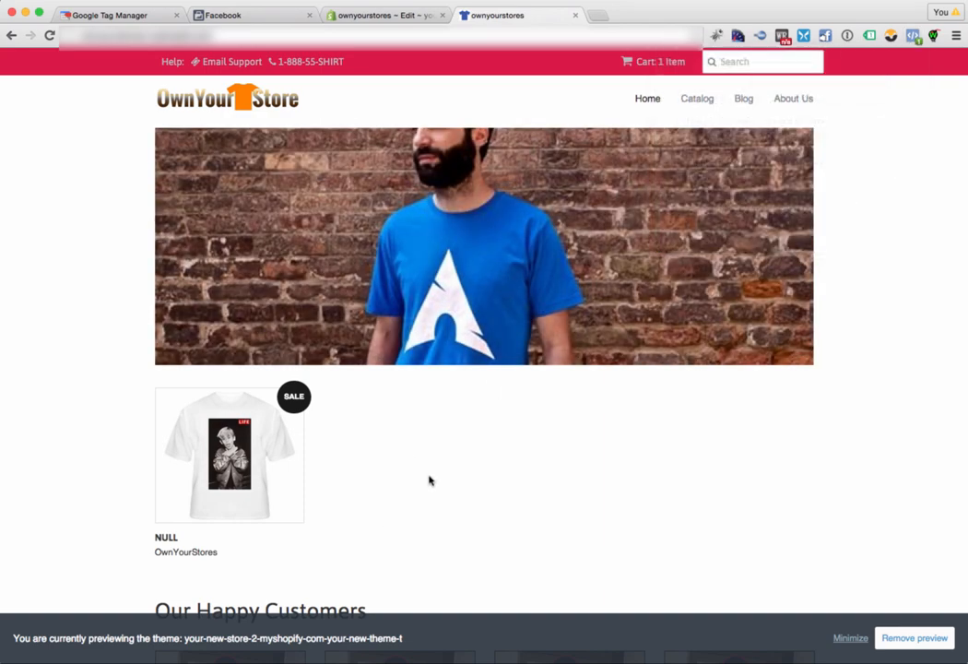
View the NULL shirt product page and confirm the ViewContent event fires.
left_click(426, 478)
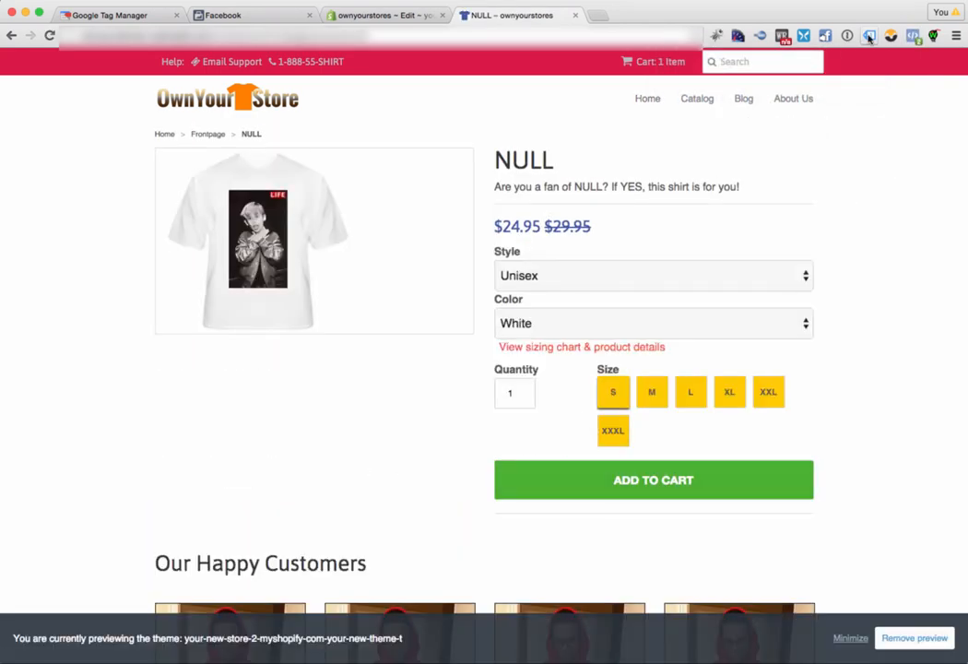
left_click(913, 35)
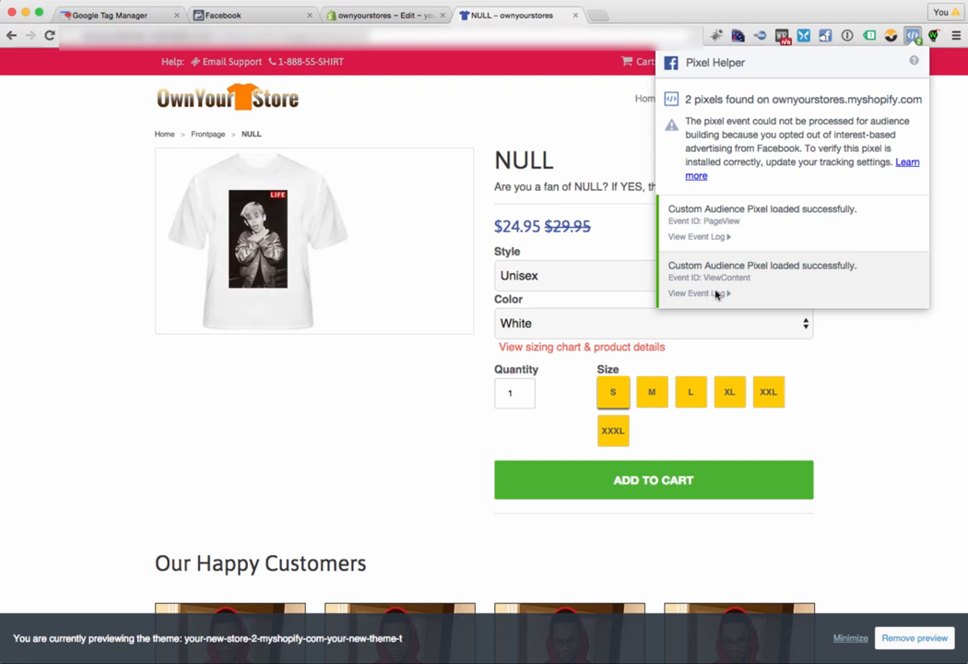
left_click(713, 295)
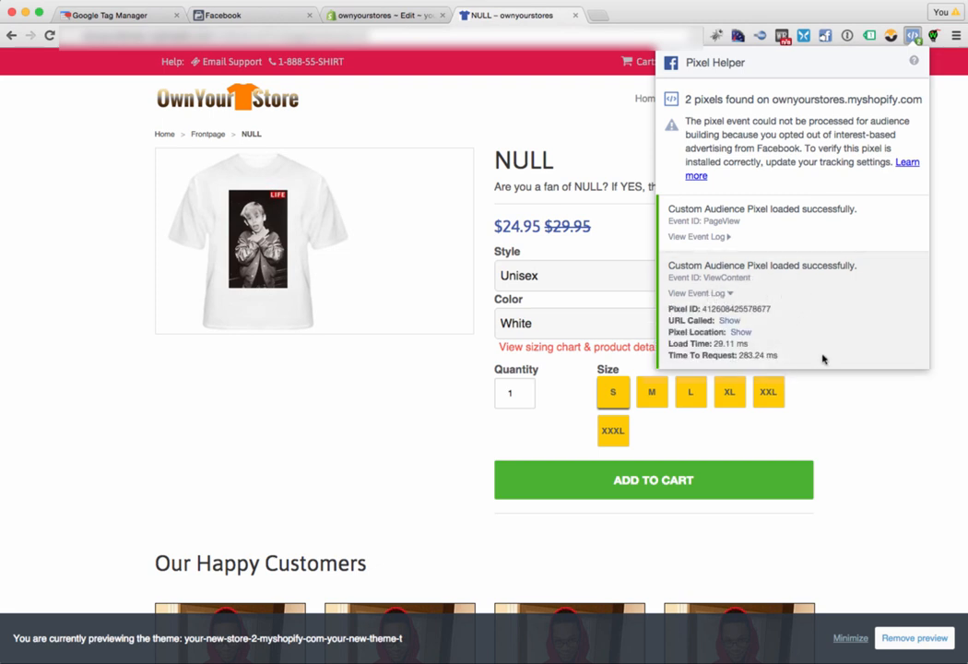
left_click(824, 417)
Add the NULL shirt to the cart and confirm the AddToCart event fires.
left_click(662, 478)
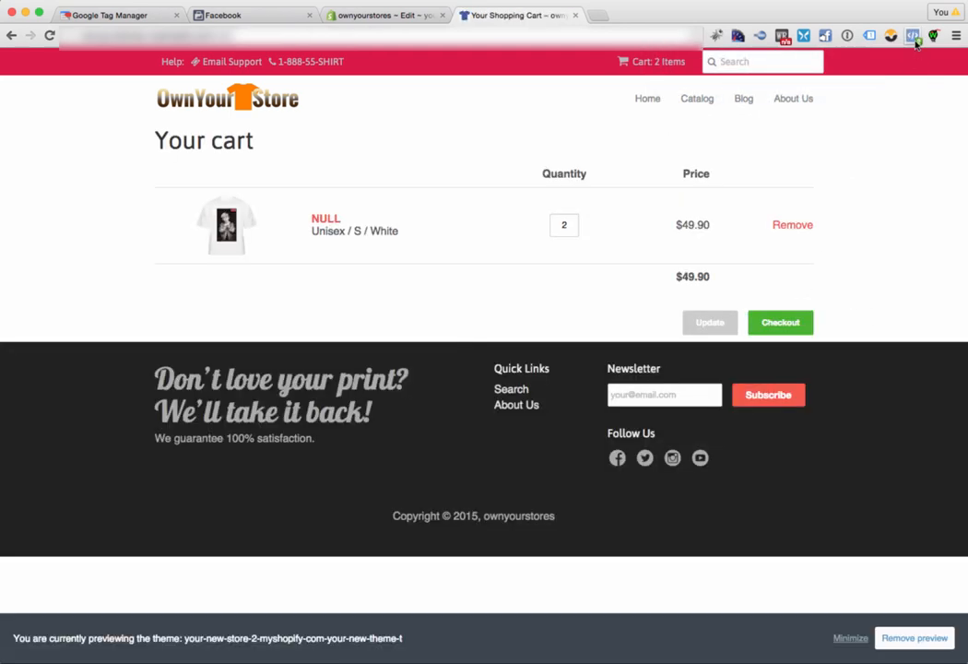
left_click(913, 37)
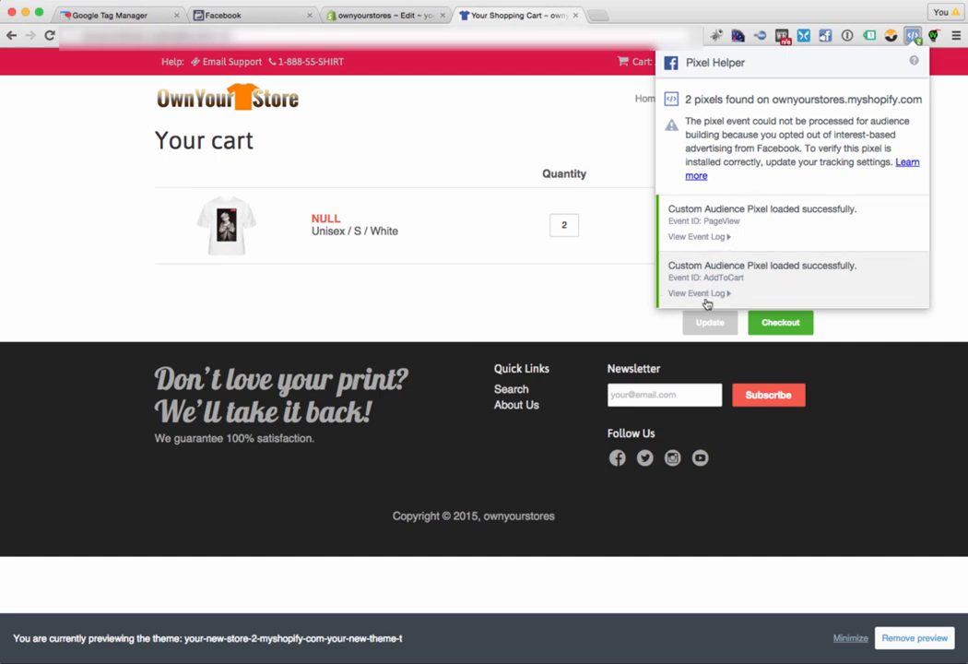
left_click(438, 281)
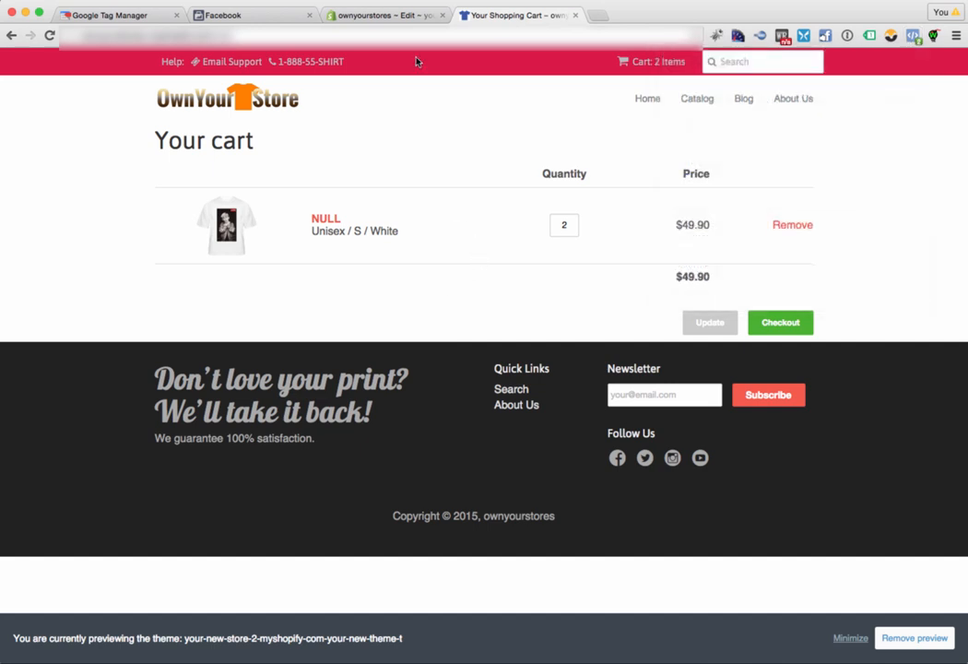
Go to the Shopify admin's Settings > Checkout page.
left_click(369, 14)
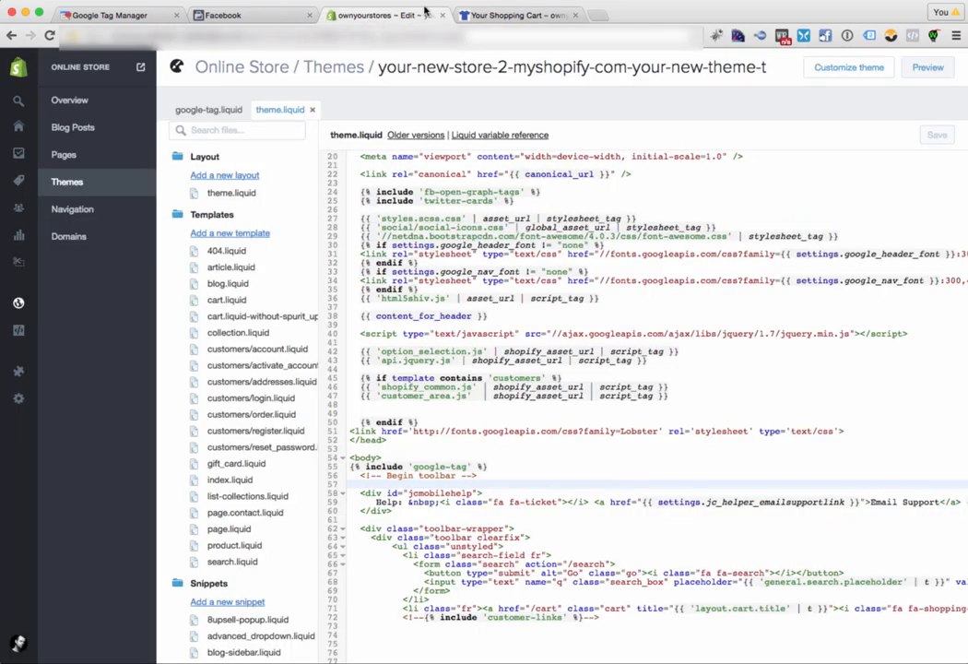
mouse_move(16, 371)
left_click(41, 398)
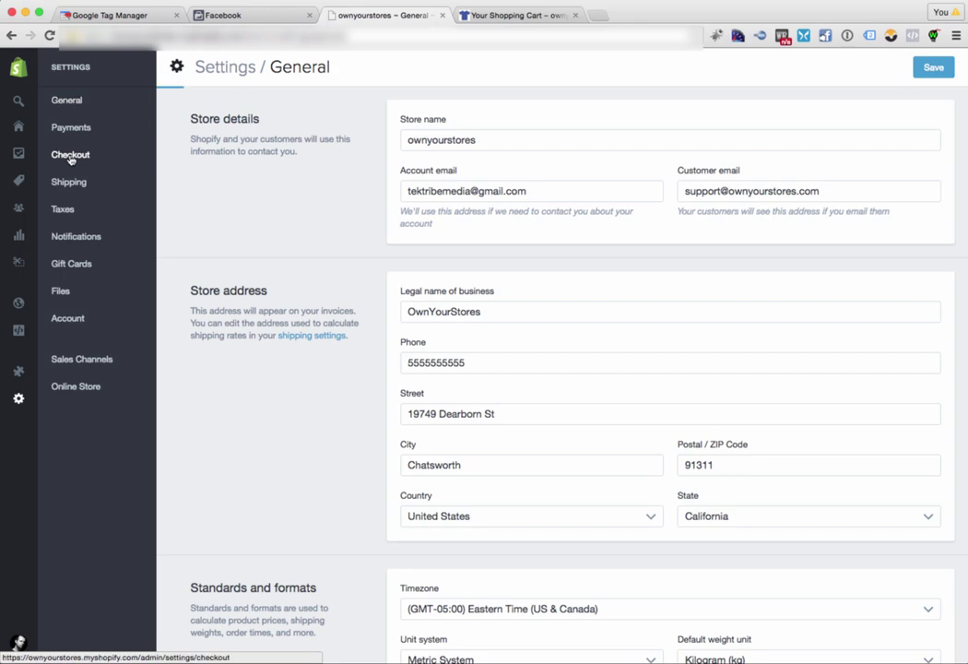
left_click(70, 154)
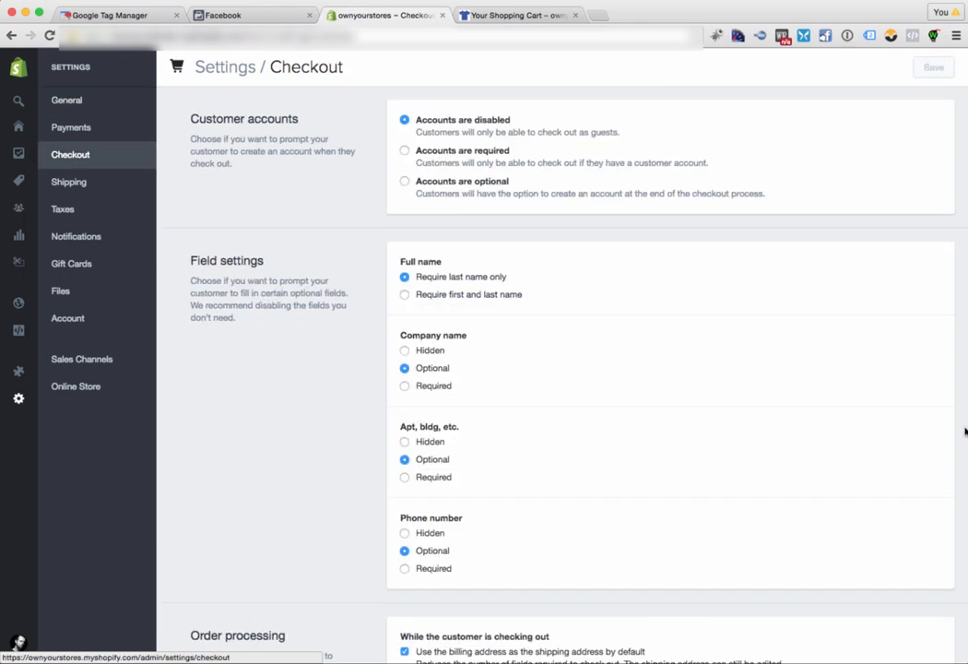
scroll(673, 355, "down", 5)
scroll(673, 355, "down", 5)
scroll(674, 355, "down", 5)
scroll(673, 355, "down", 4)
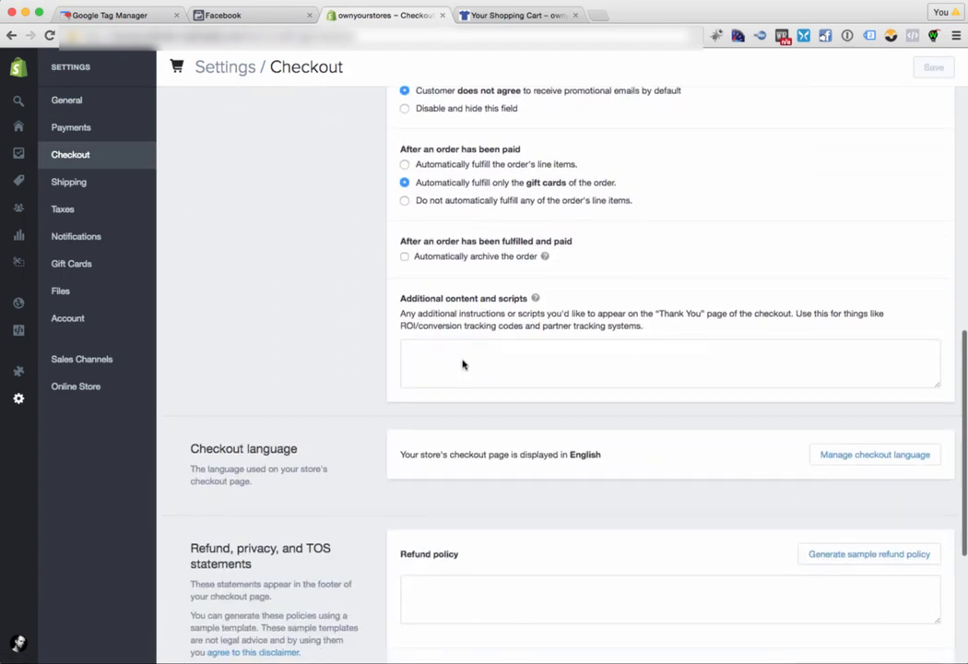
Paste the Facebook pixel code into Additional content and scripts and highlight the Purchase line.
left_click(464, 363)
left_click_drag(936, 383, 949, 654)
key("super+v")
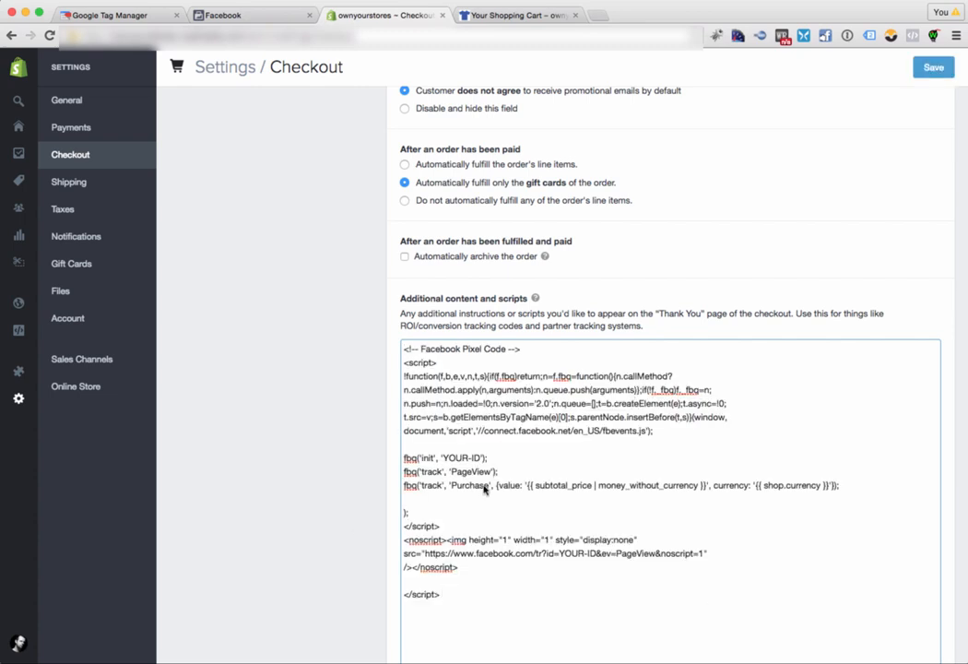
mouse_move(404, 485)
left_mouse_down()
mouse_move(598, 496)
mouse_move(838, 492)
left_mouse_up()
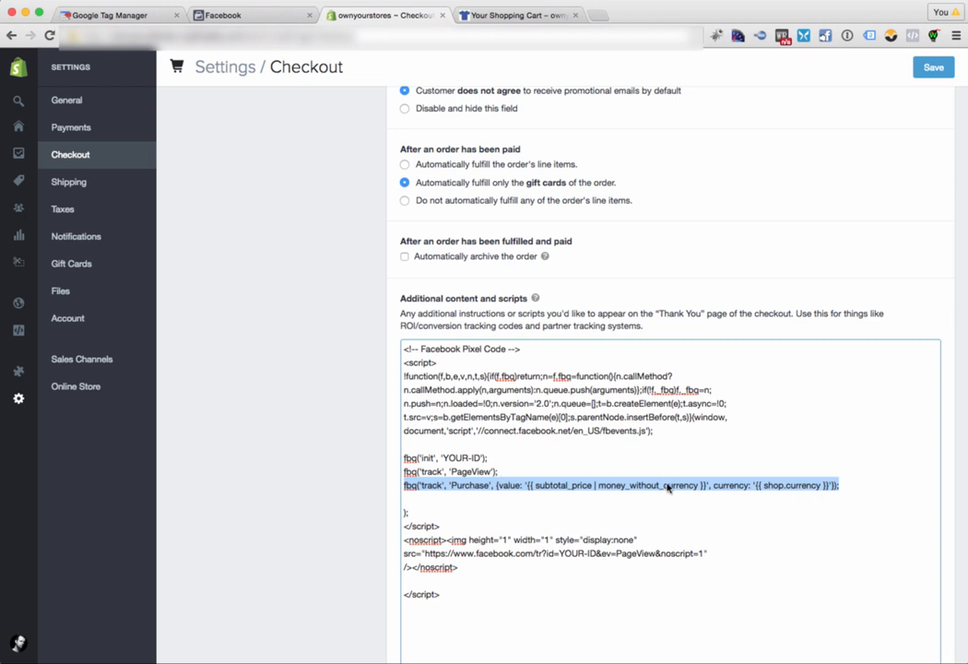
scroll(644, 492, "down", 1)
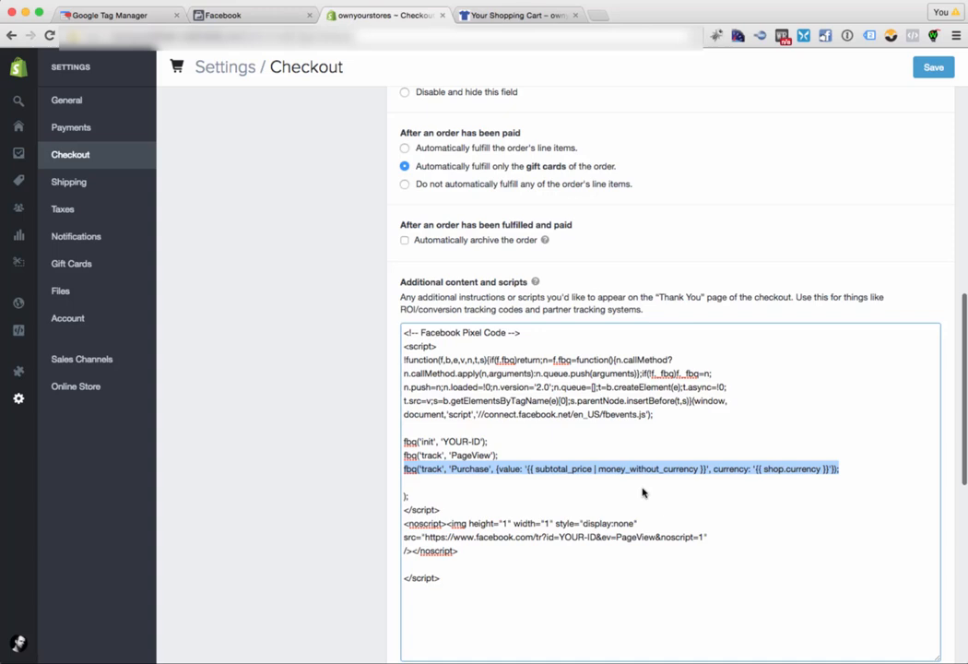